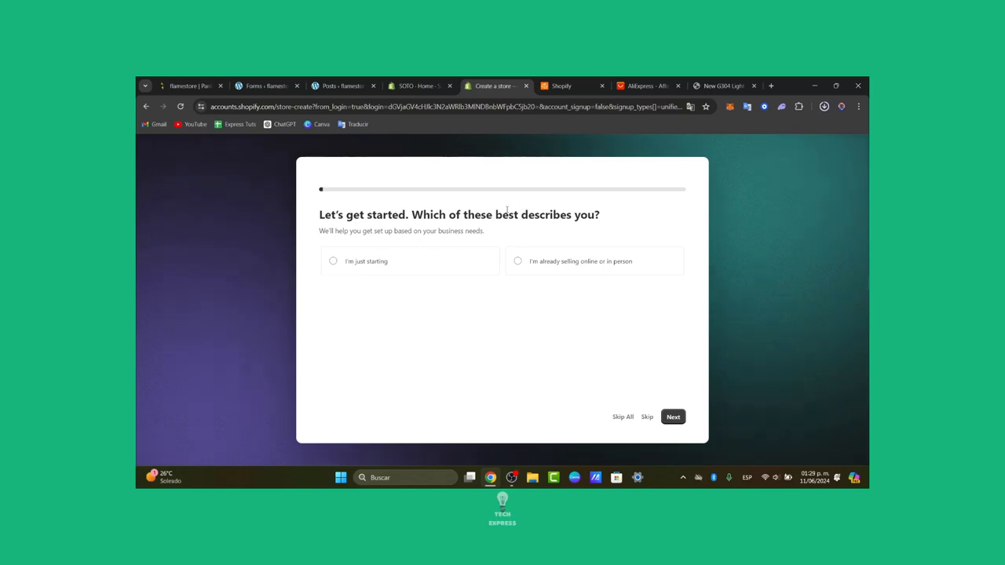
Complete the store setup questions with "I'm just starting", "An online store" and Mexico as the business location
drag(507, 210, 641, 212)
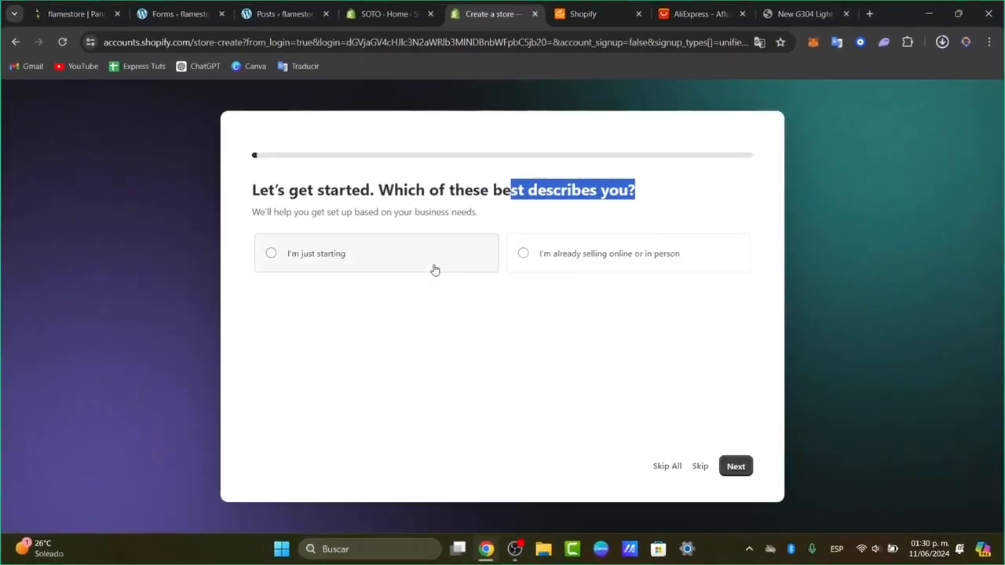
click(444, 267)
click(737, 467)
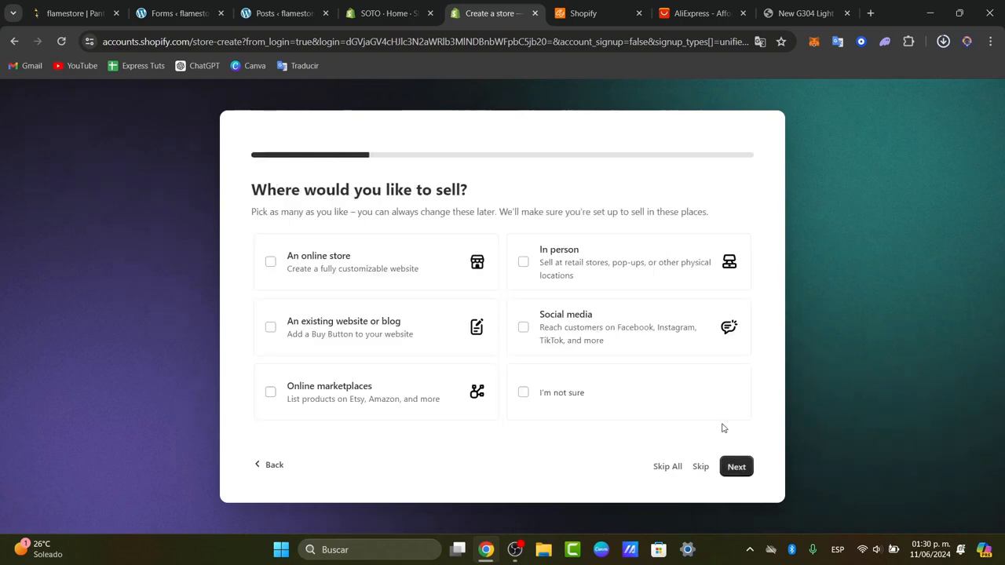
click(377, 262)
click(736, 467)
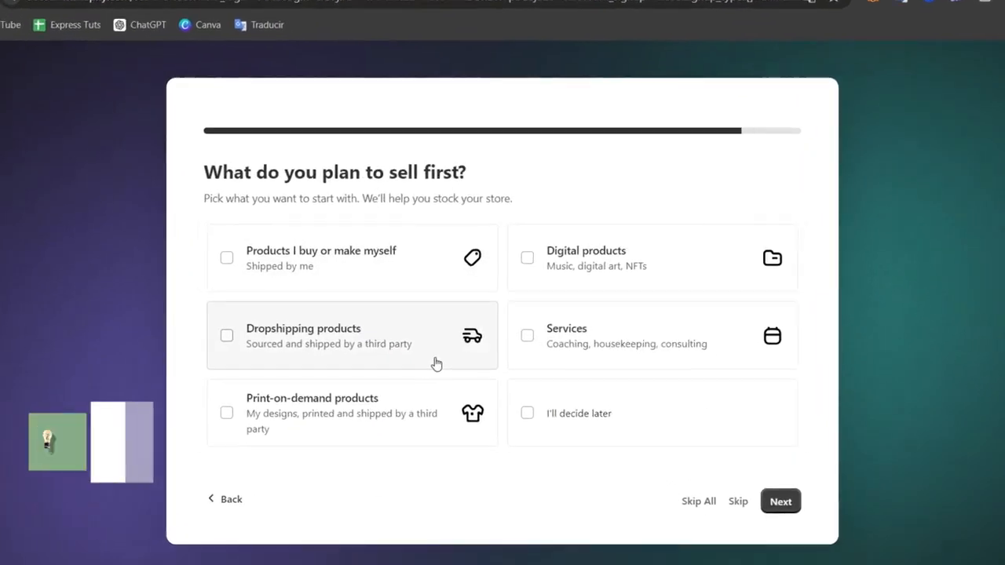
click(781, 501)
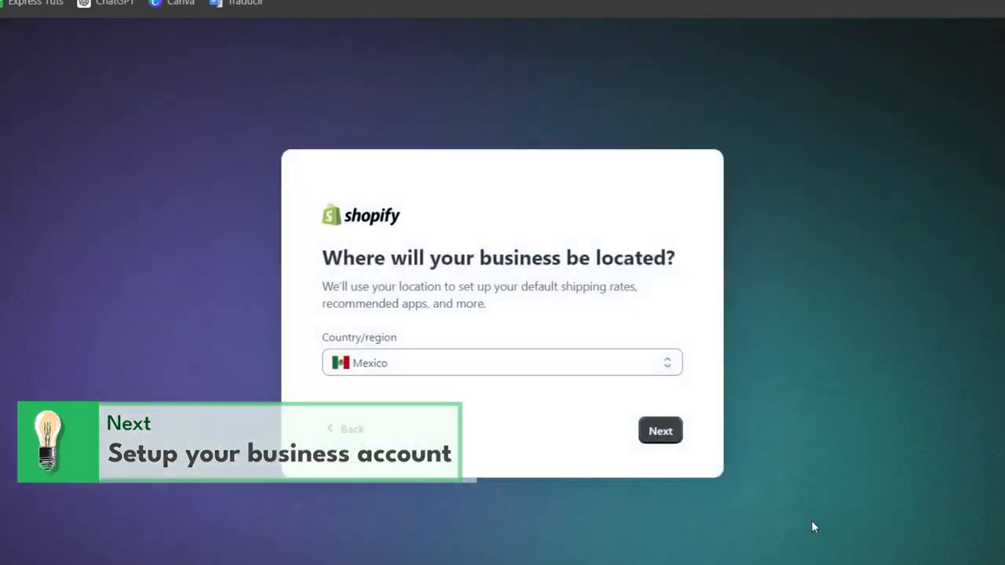
click(666, 434)
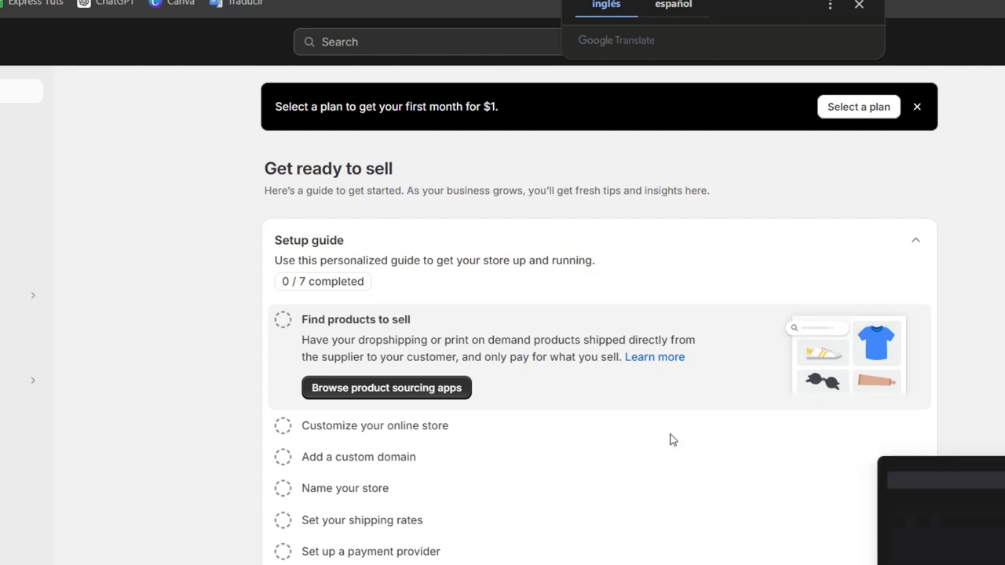
Open the subscription plan comparison and examine the Basic plan's intended audience and included features
click(859, 5)
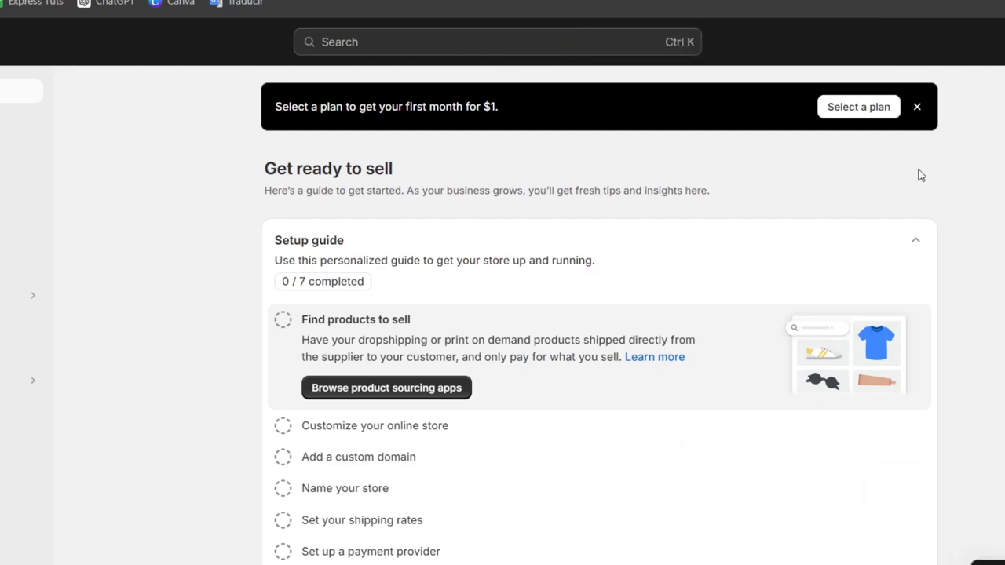
click(875, 110)
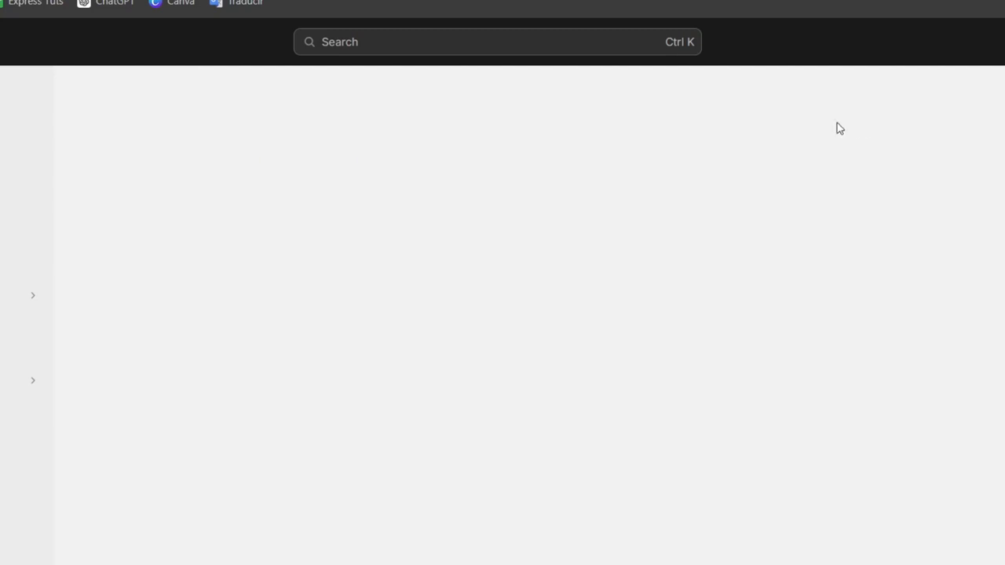
scroll(542, 210, down, 1)
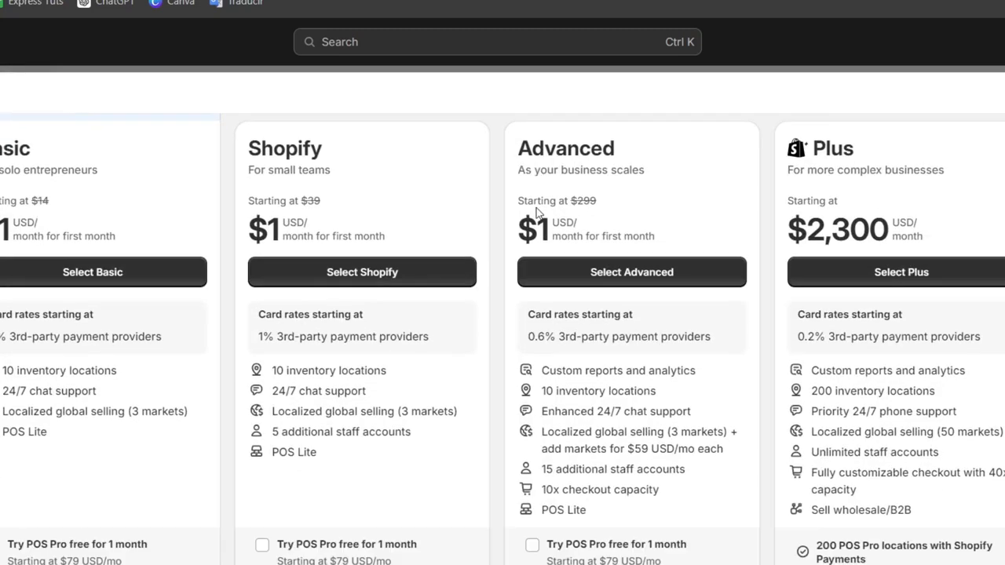
scroll(537, 210, up, 1)
drag(42, 235, 36, 255)
scroll(209, 258, down, 1)
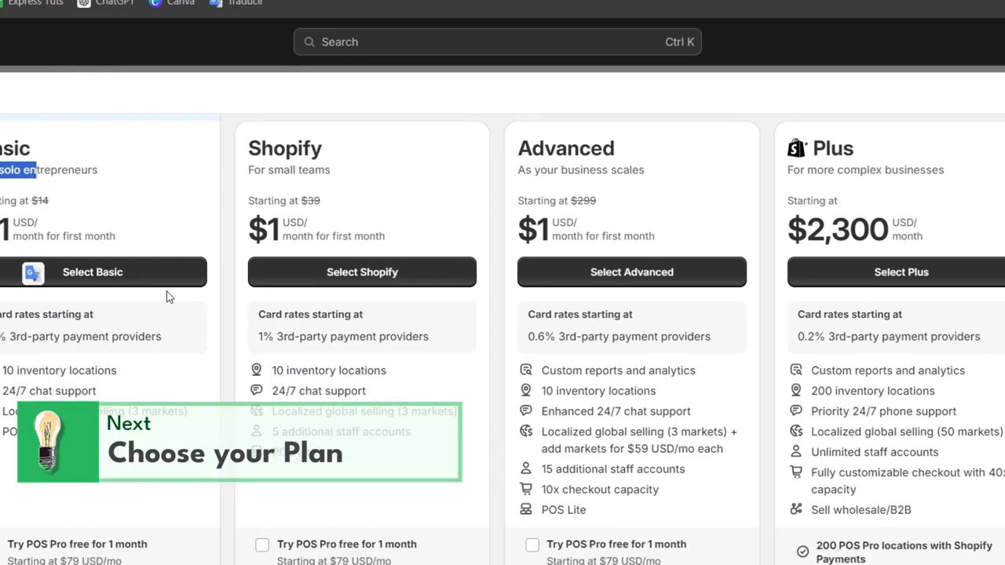
double_click(74, 370)
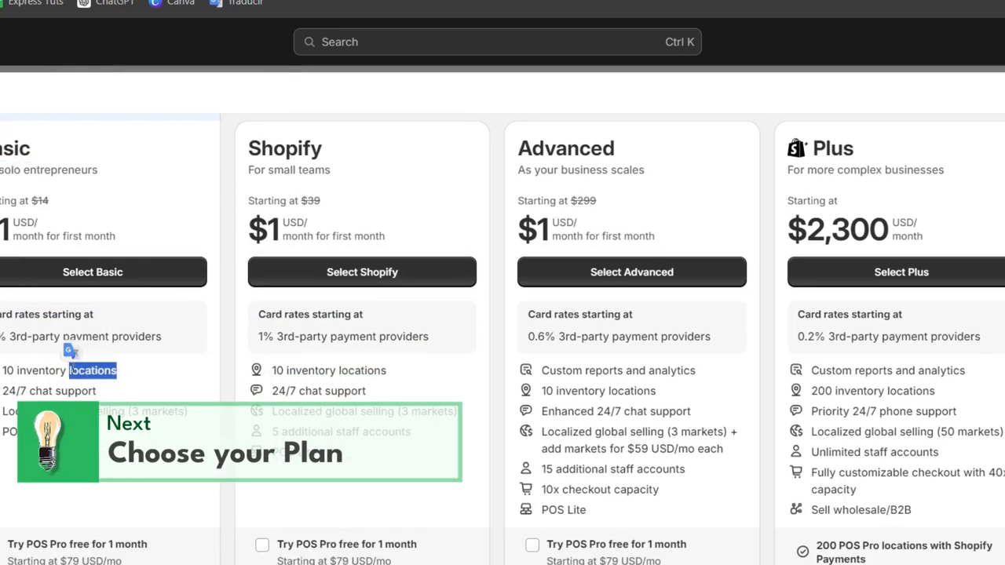
click(74, 370)
drag(18, 393, 201, 414)
click(80, 433)
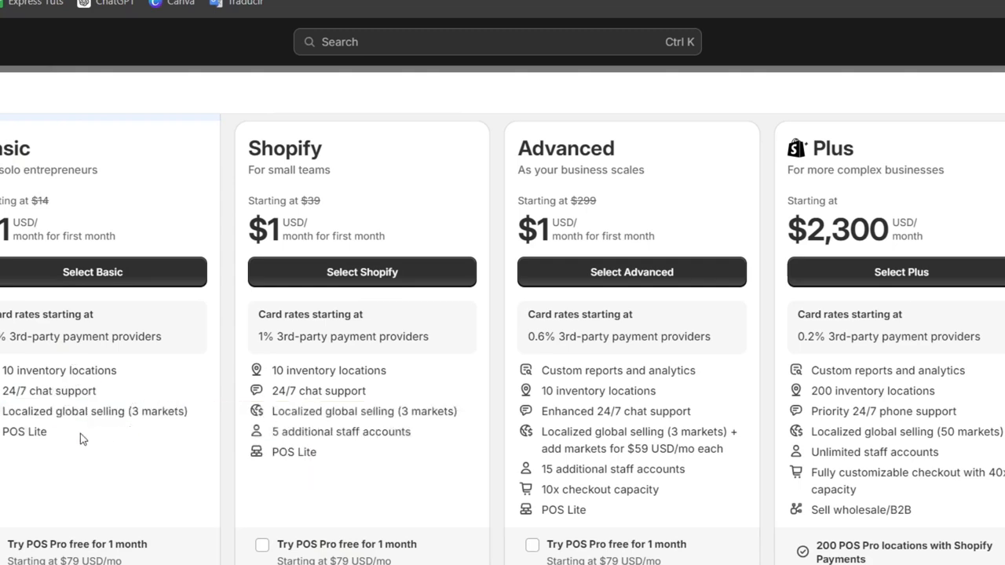
double_click(40, 432)
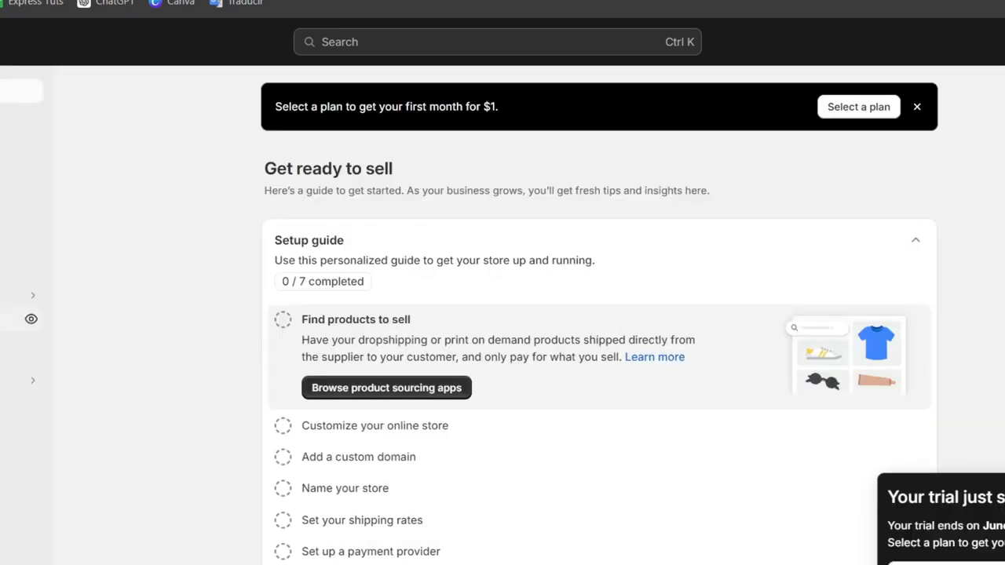
Open the online store's themes page and look through the popular free themes
click(12, 319)
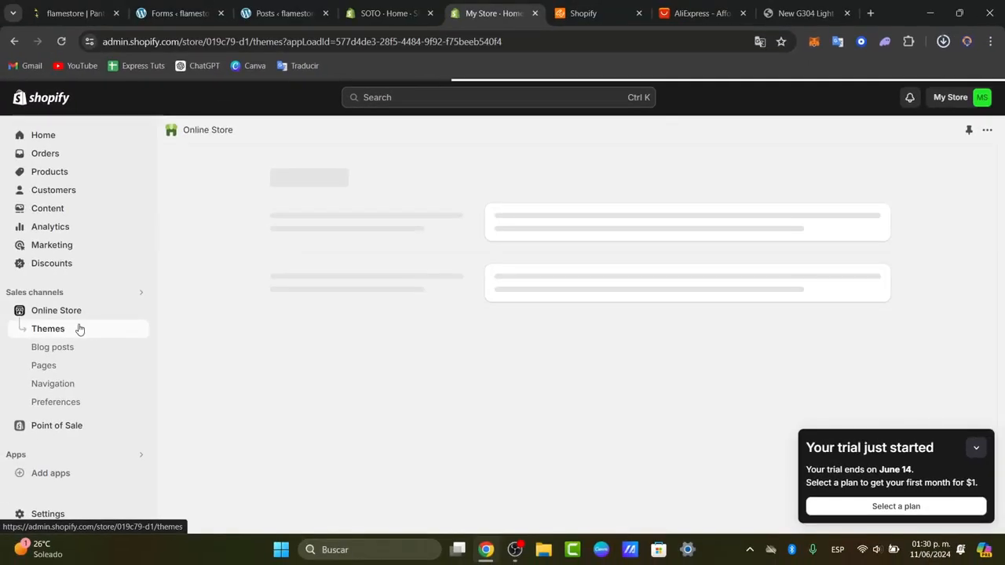
click(977, 448)
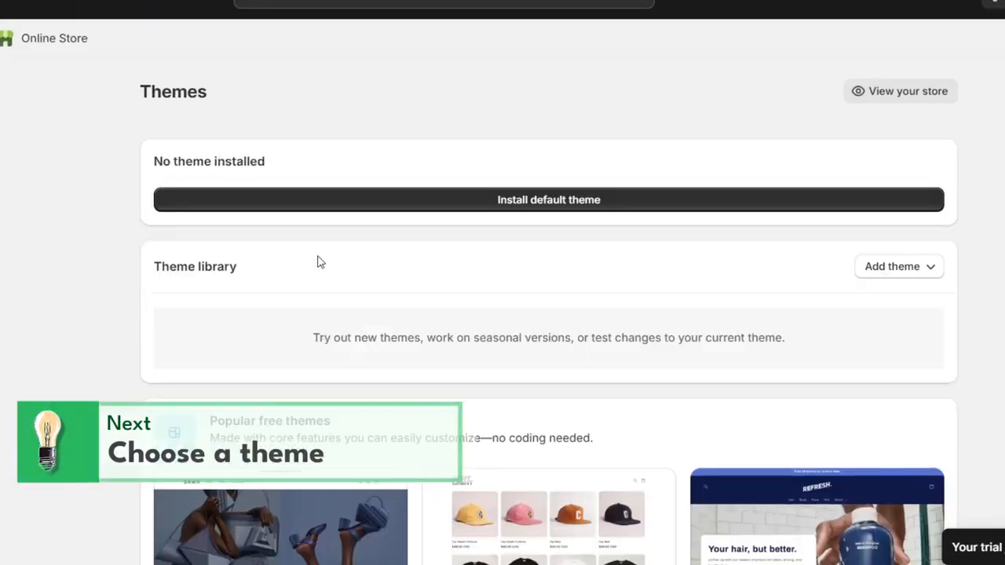
scroll(456, 271, down, 6)
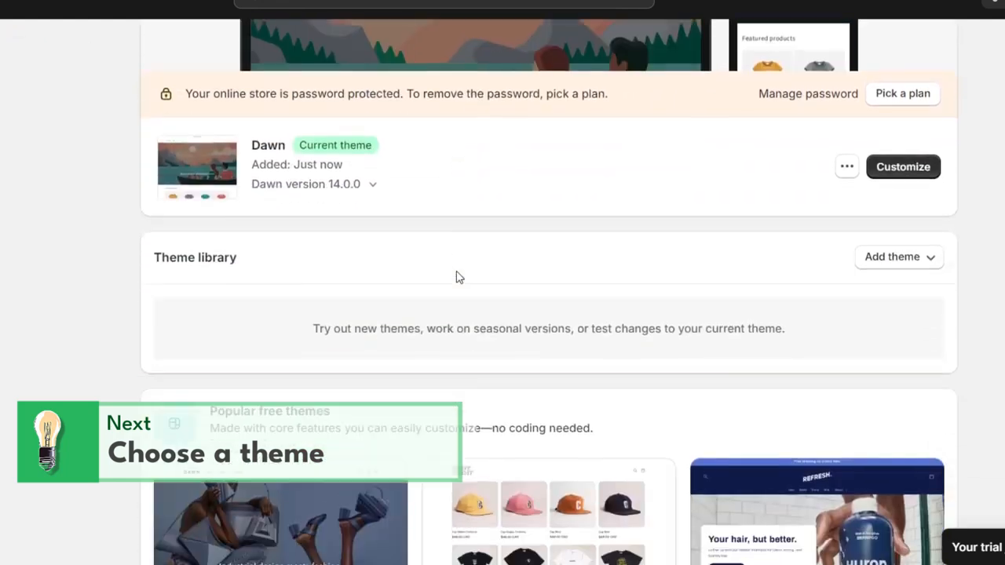
scroll(457, 275, down, 3)
scroll(457, 274, up, 1)
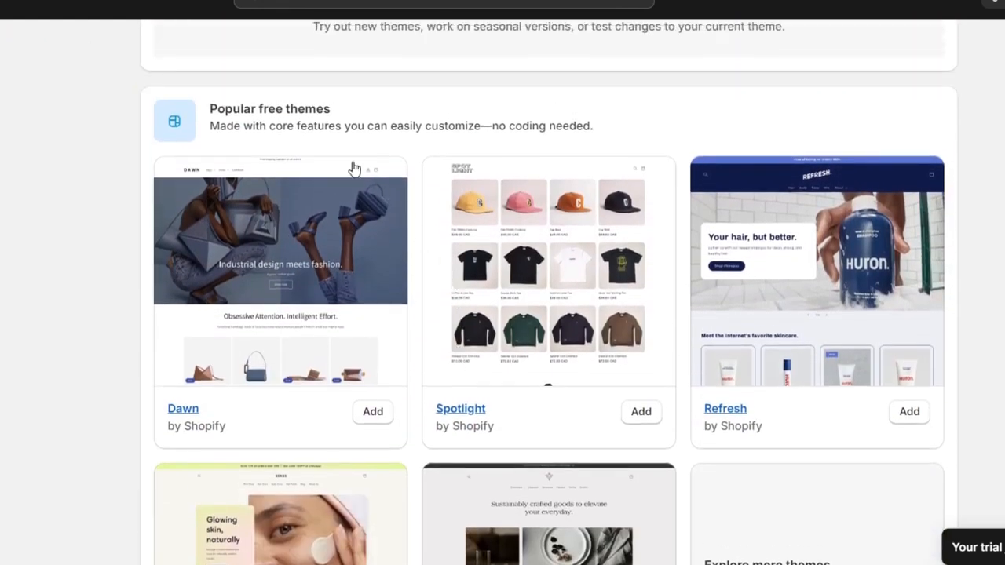
scroll(466, 122, down, 3)
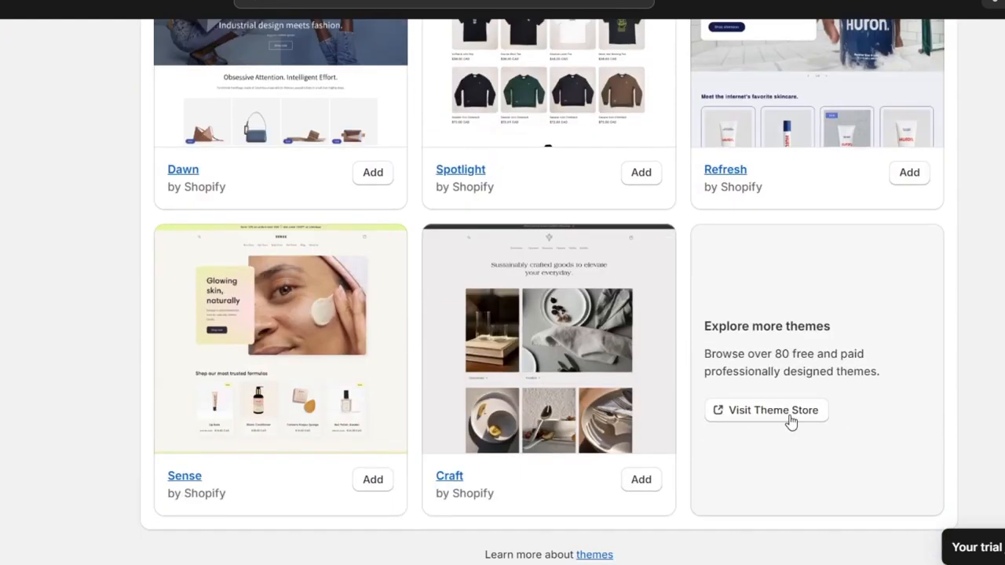
Visit the Theme Store and filter its themes to free ones only
click(791, 422)
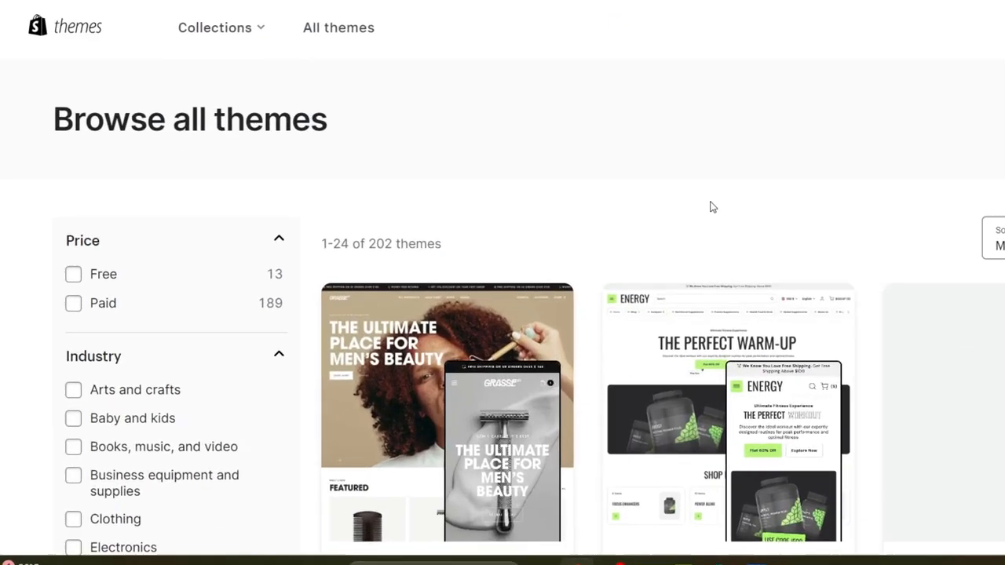
click(73, 275)
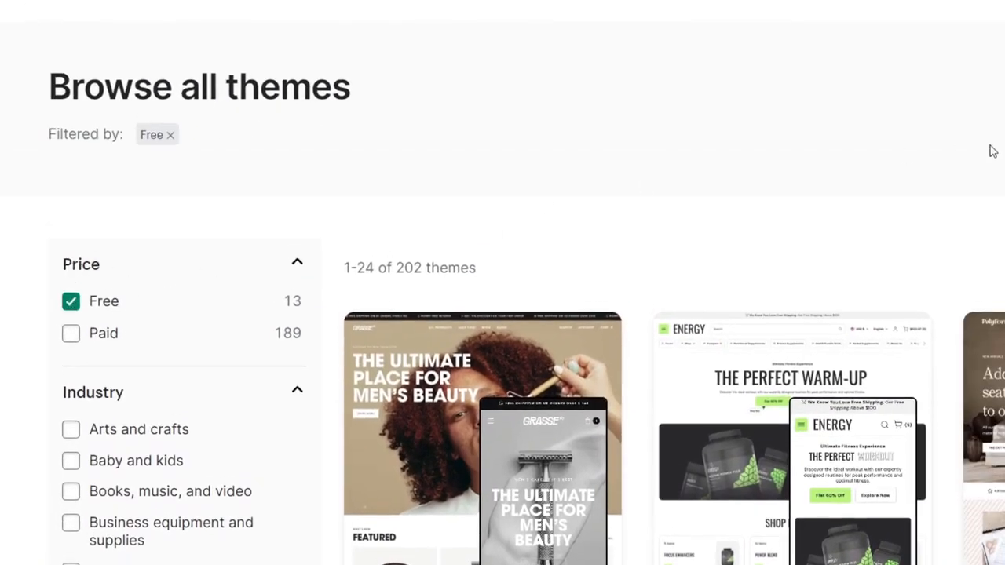
scroll(982, 157, down, 2)
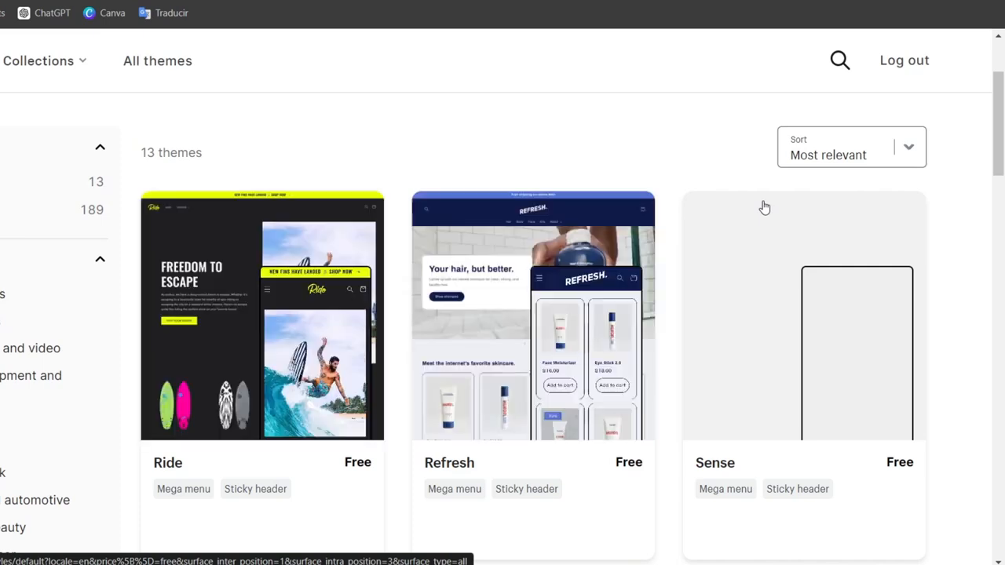
Look through the free themes to compare their designs and listed features
scroll(887, 226, down, 4)
scroll(890, 232, down, 1)
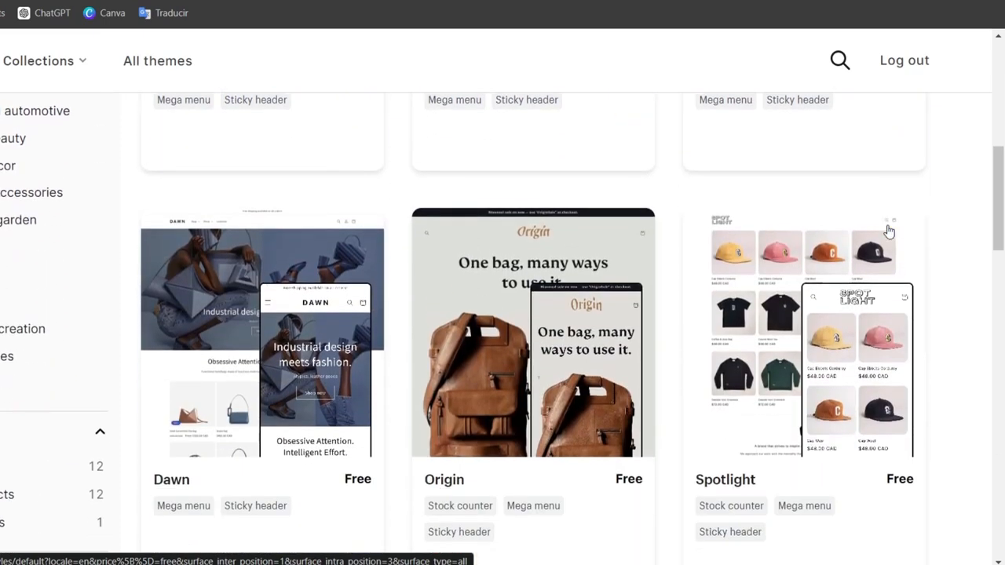
scroll(889, 232, down, 1)
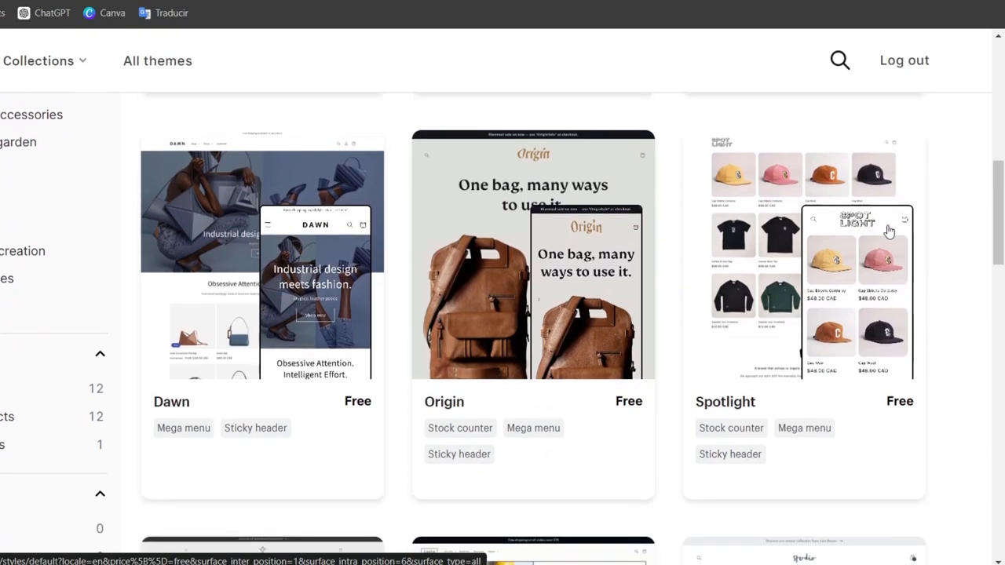
scroll(889, 232, down, 5)
scroll(889, 231, down, 3)
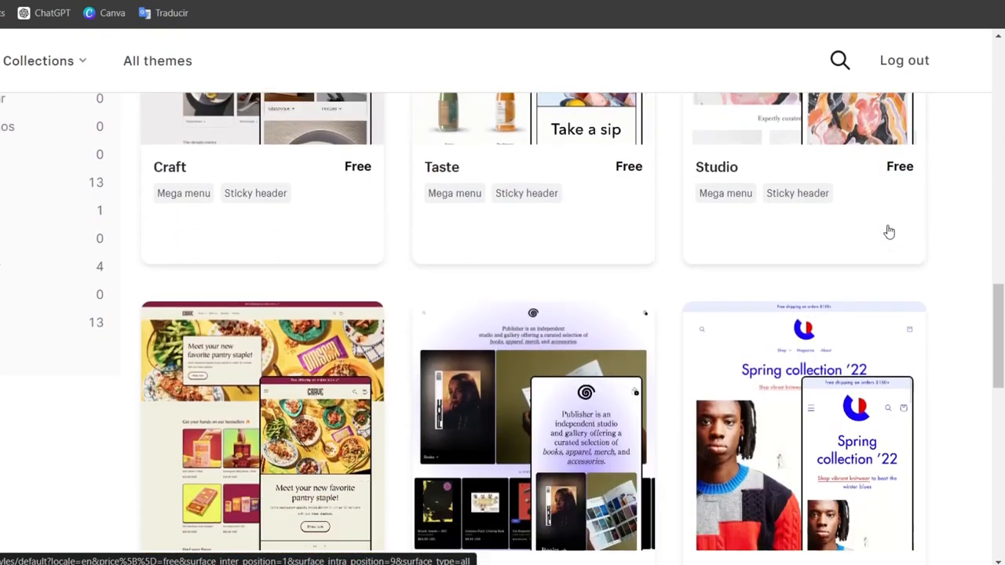
scroll(889, 232, down, 6)
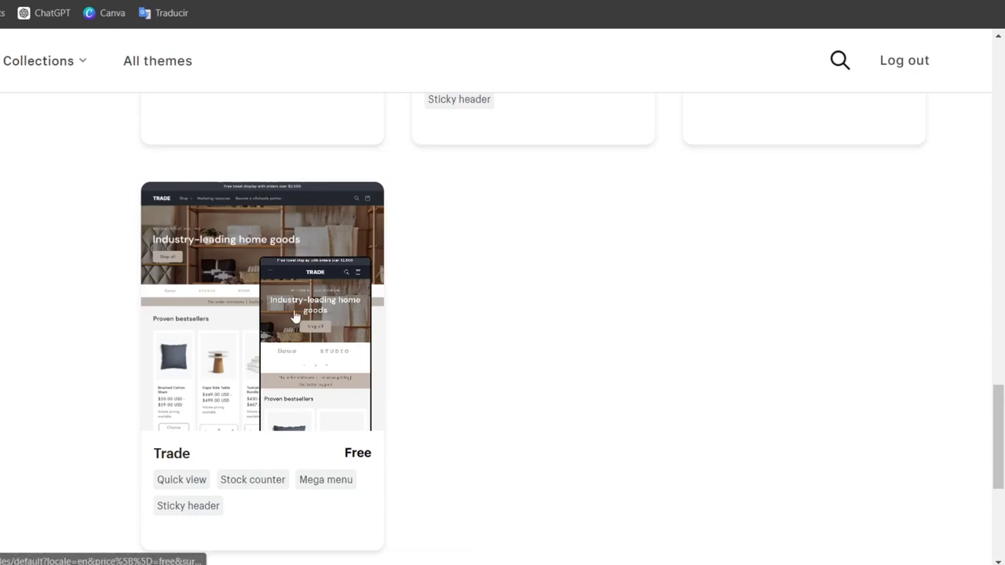
scroll(623, 343, up, 6)
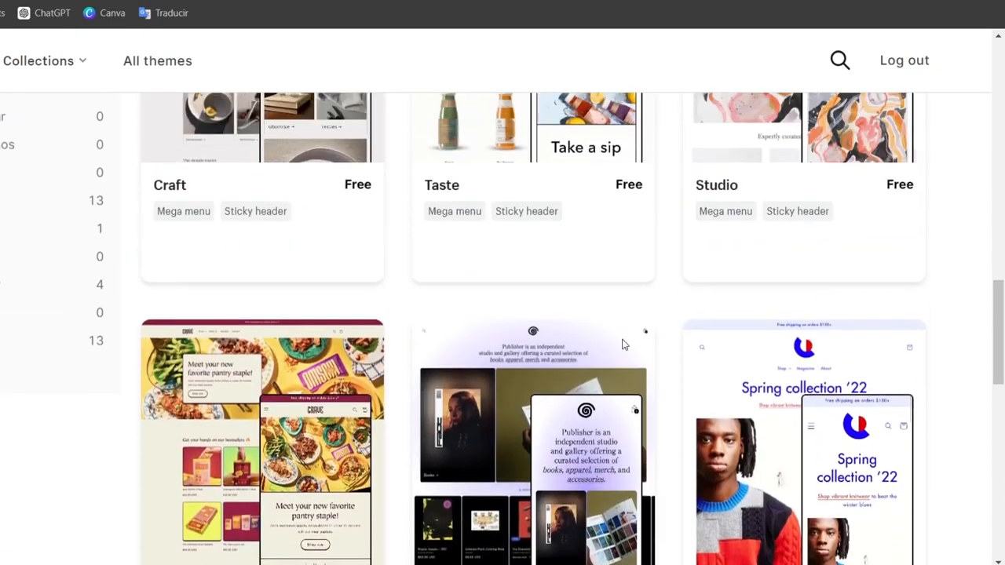
scroll(623, 343, up, 5)
scroll(624, 341, down, 2)
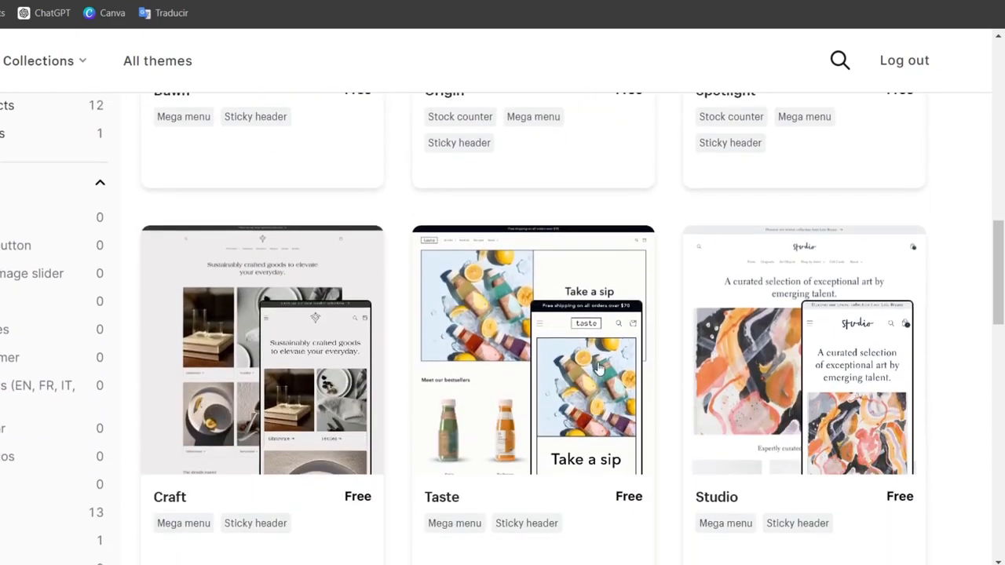
scroll(538, 297, up, 4)
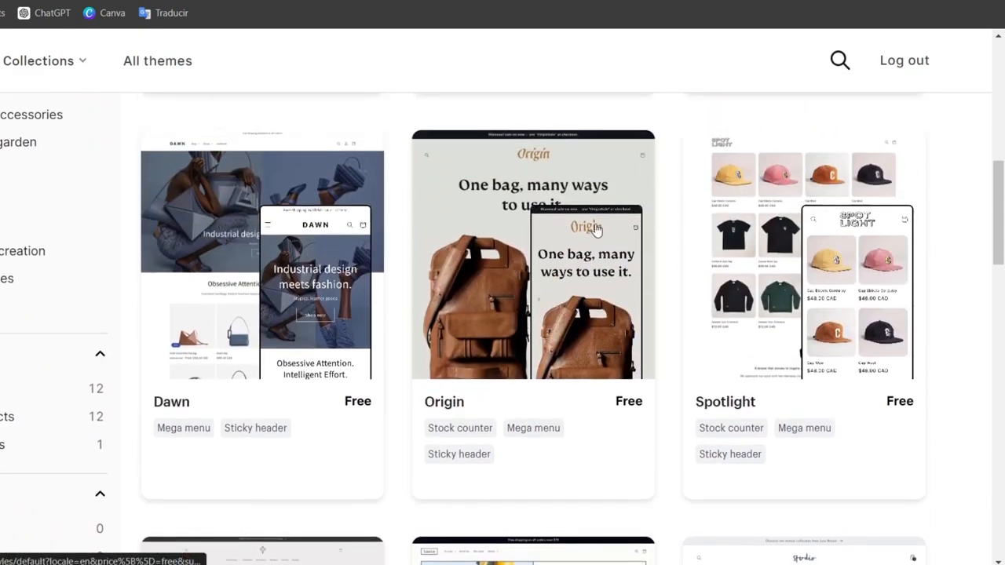
Add the free Origin theme to the store's theme library and collapse the trial notice
click(547, 234)
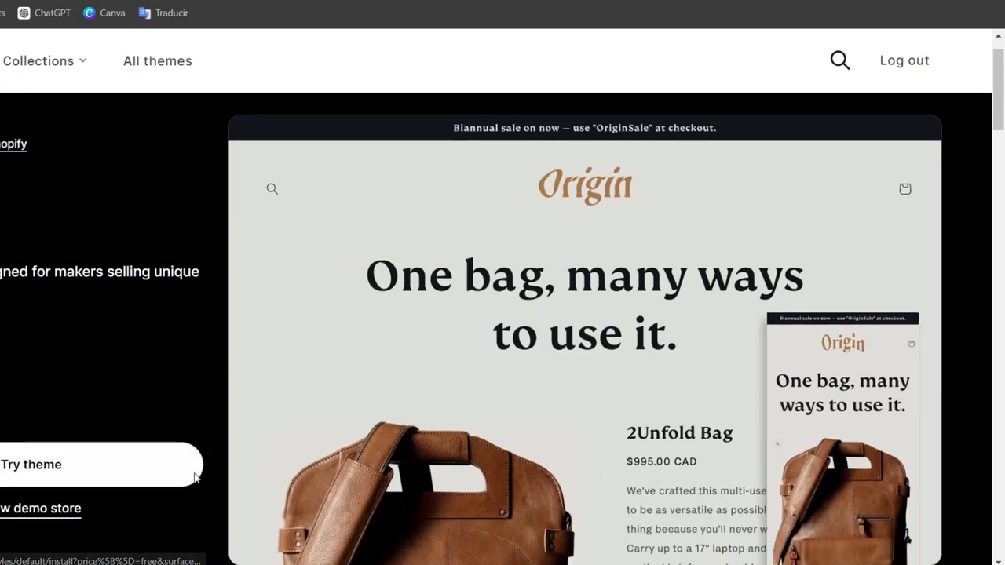
scroll(78, 456, down, 1)
click(79, 453)
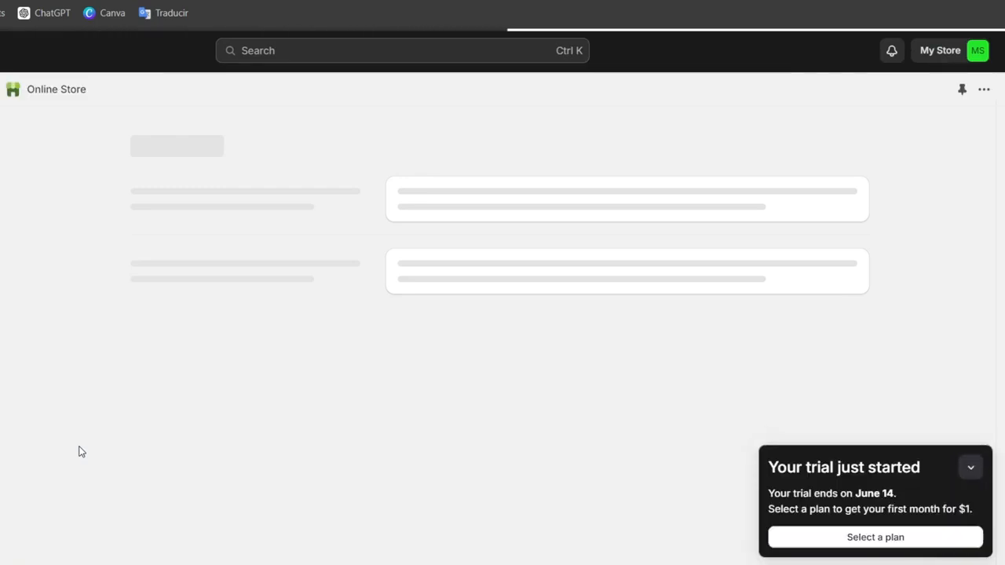
scroll(920, 417, down, 4)
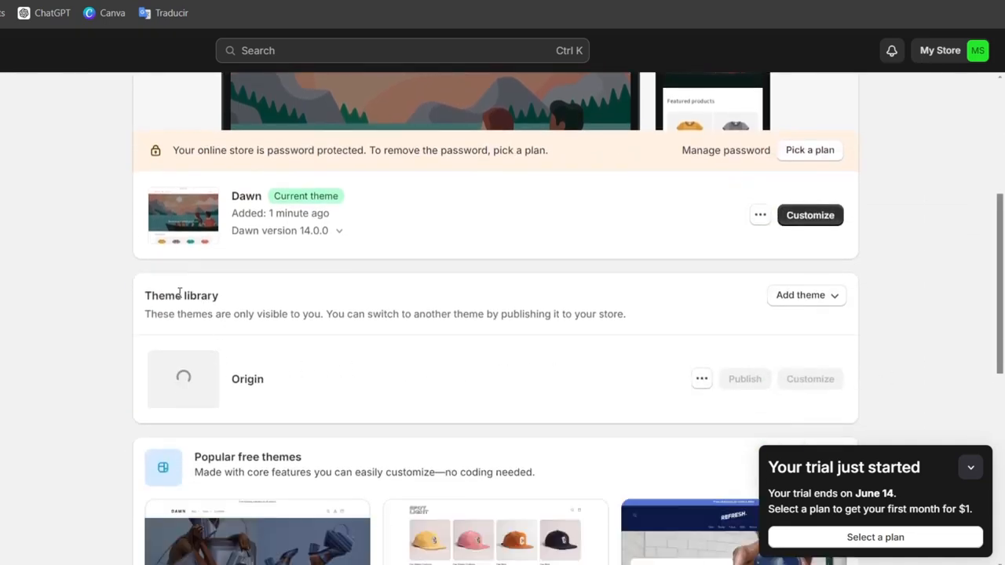
drag(179, 292, 256, 297)
double_click(248, 379)
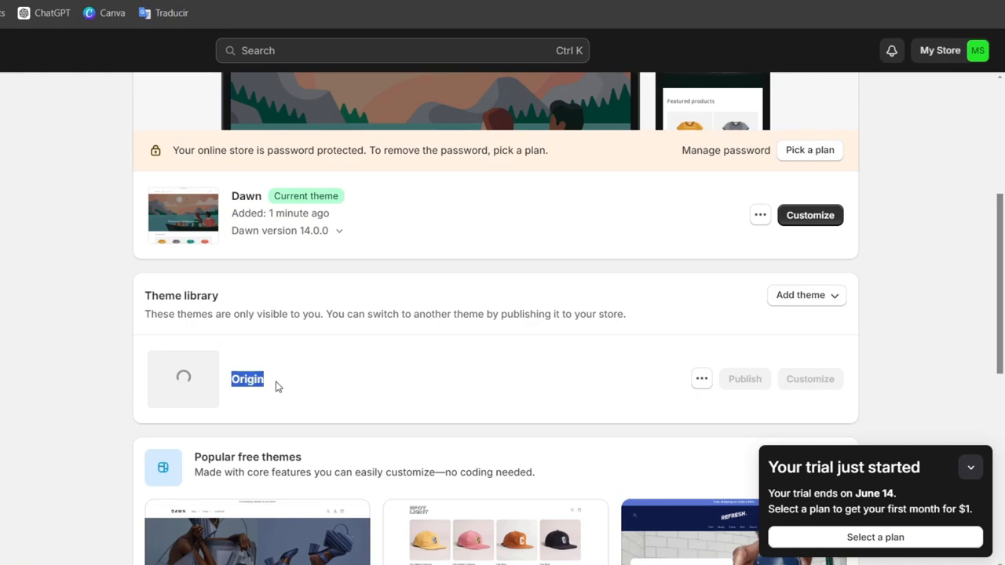
click(972, 468)
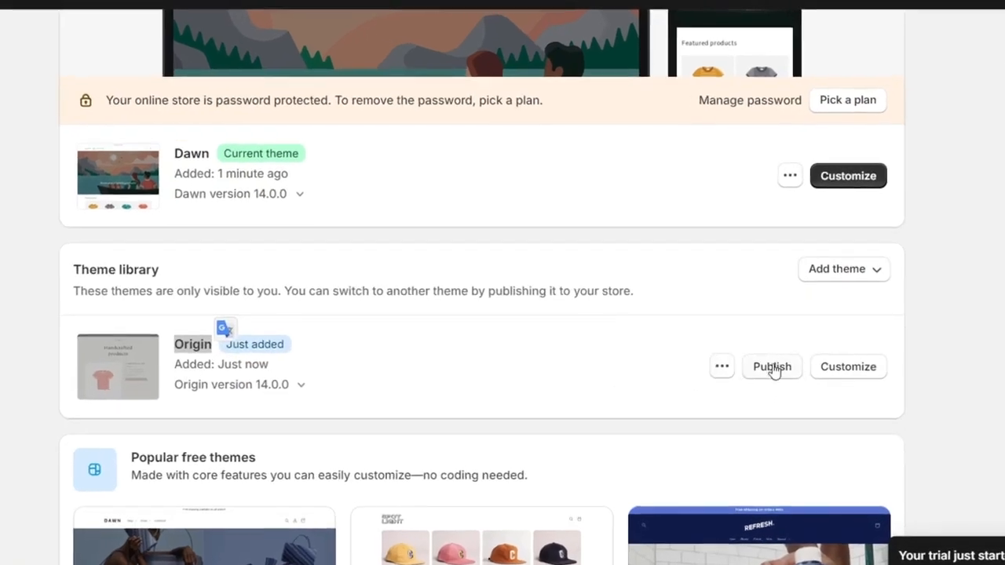
Open the Origin theme for customization and show the Logo options in its theme settings
click(849, 366)
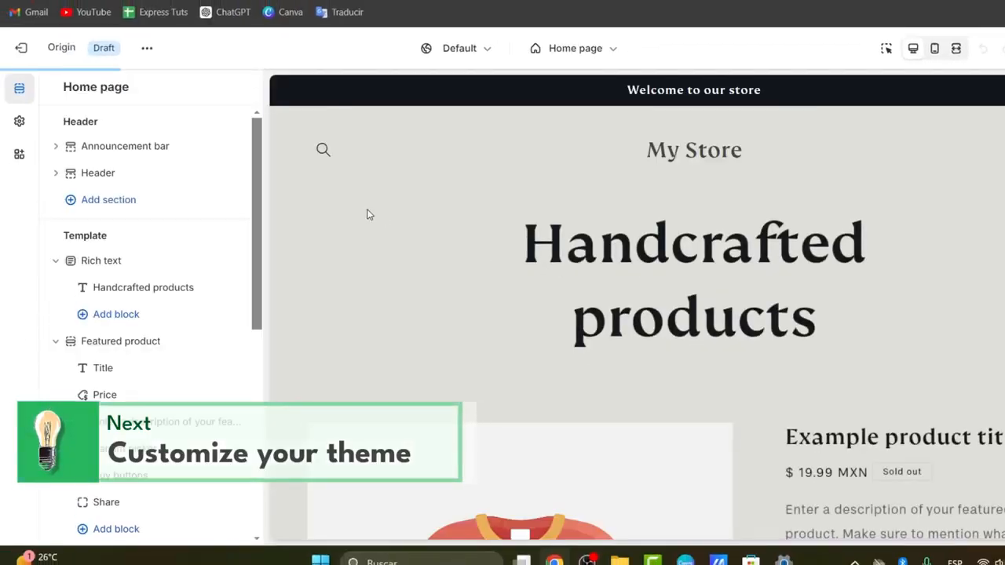
click(20, 124)
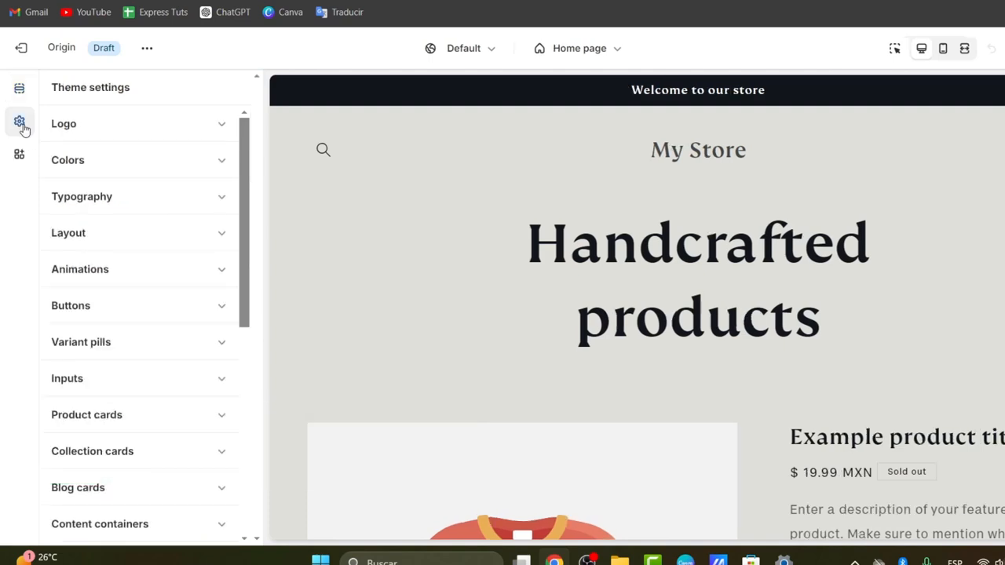
click(132, 125)
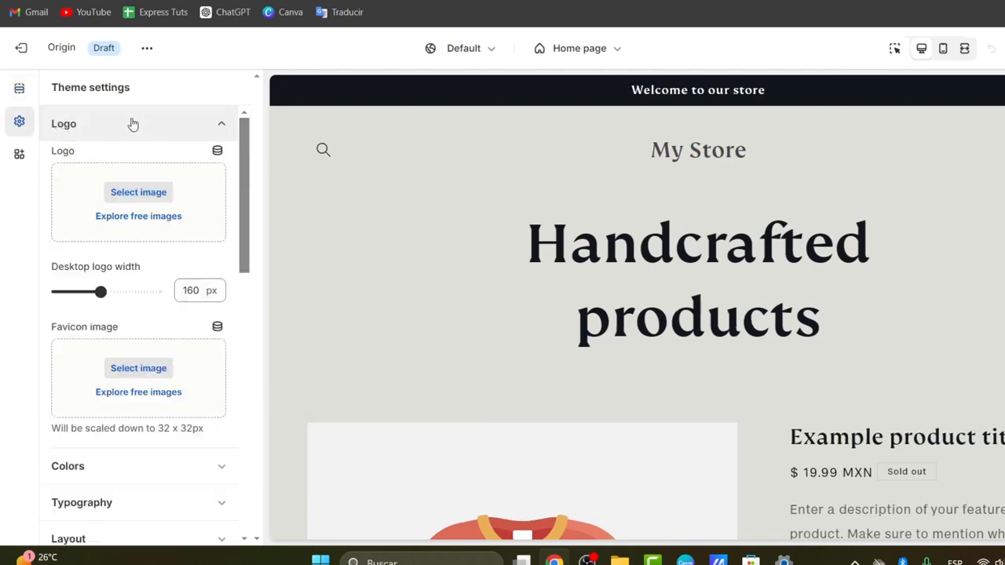
Look through the logo and favicon options and the color schemes in the theme settings
scroll(182, 283, down, 1)
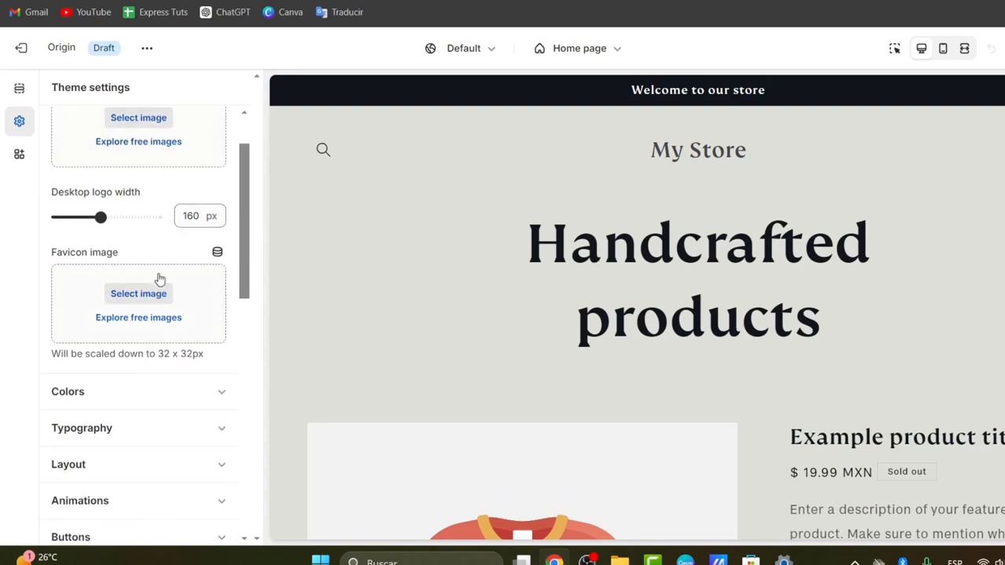
scroll(172, 319, down, 2)
click(142, 246)
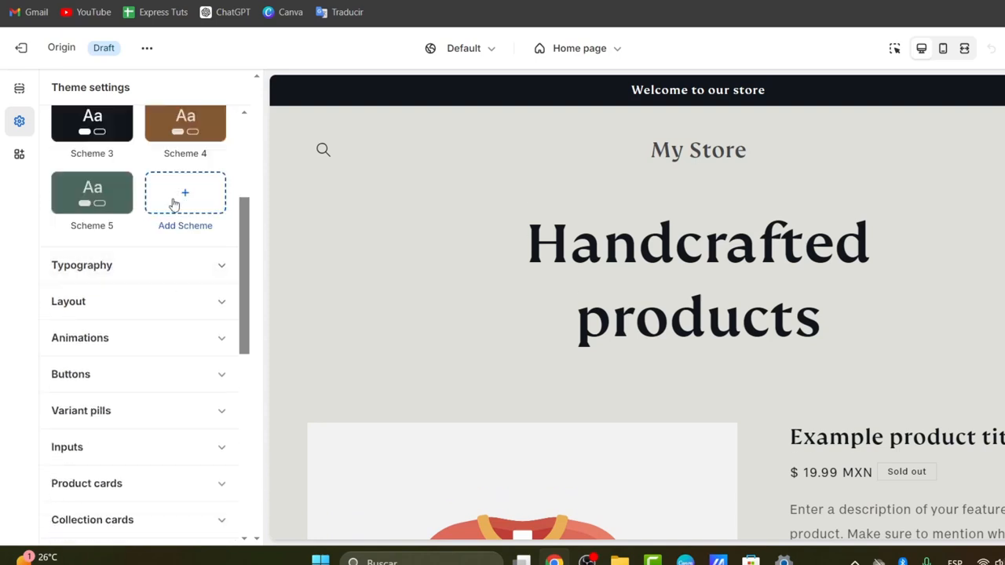
scroll(174, 204, up, 2)
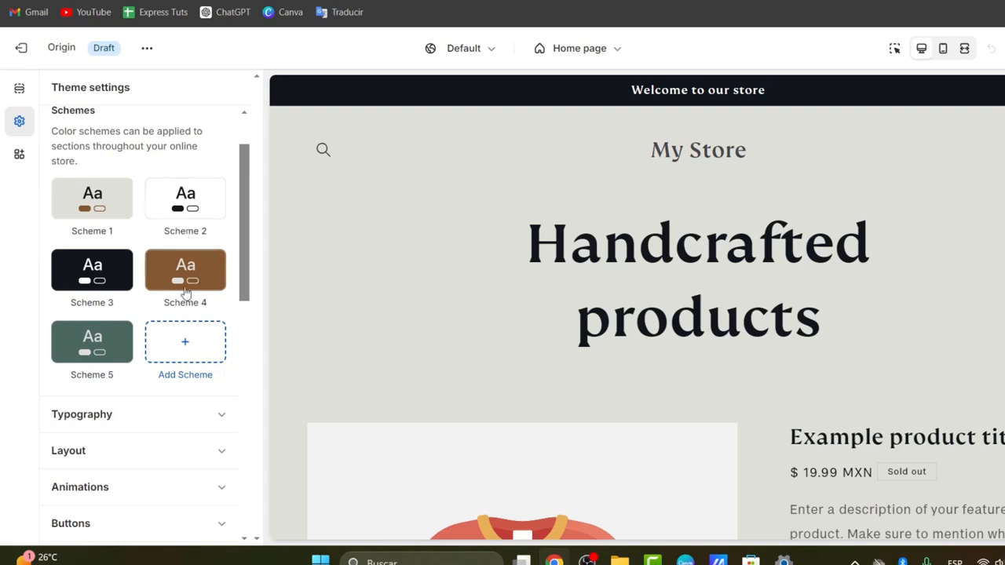
scroll(183, 330, down, 2)
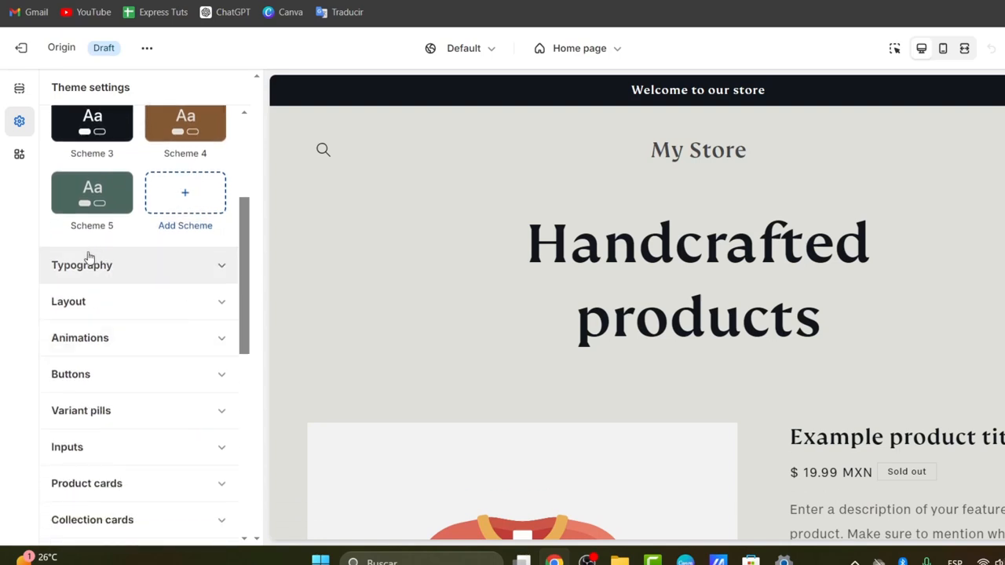
Set the hover effect for cards and buttons to Vertical lift in the theme's Animations settings
click(108, 305)
click(129, 352)
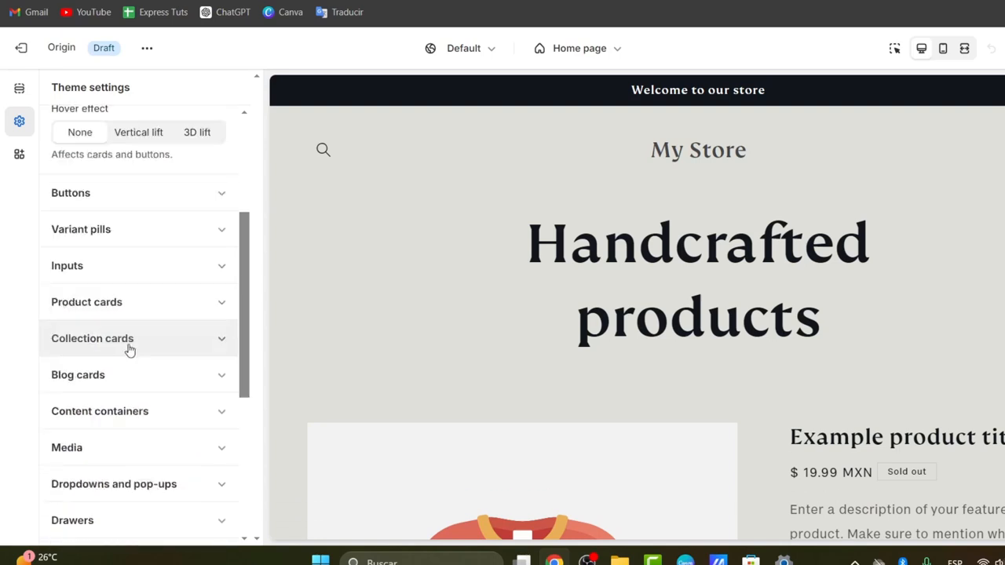
scroll(144, 238, up, 3)
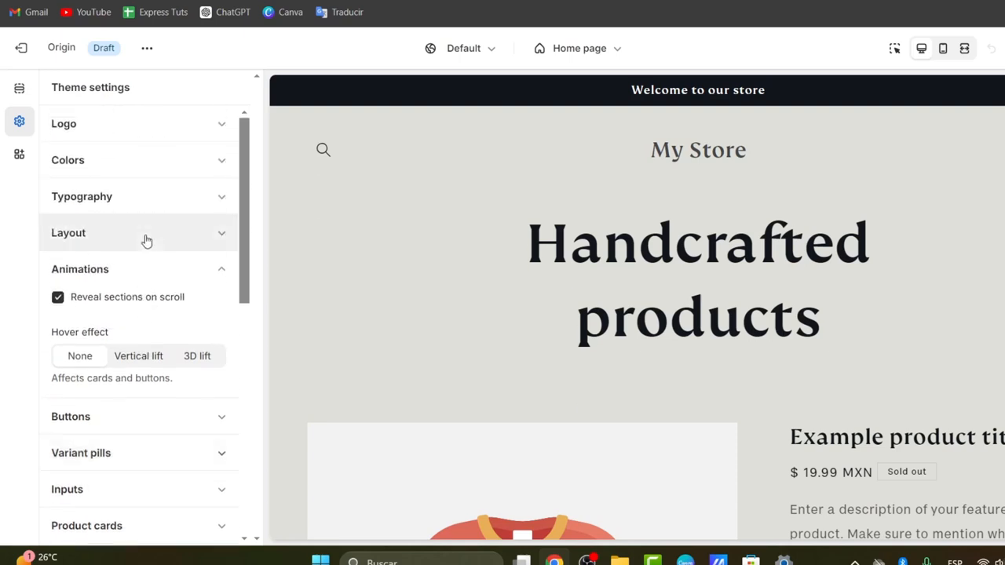
click(157, 358)
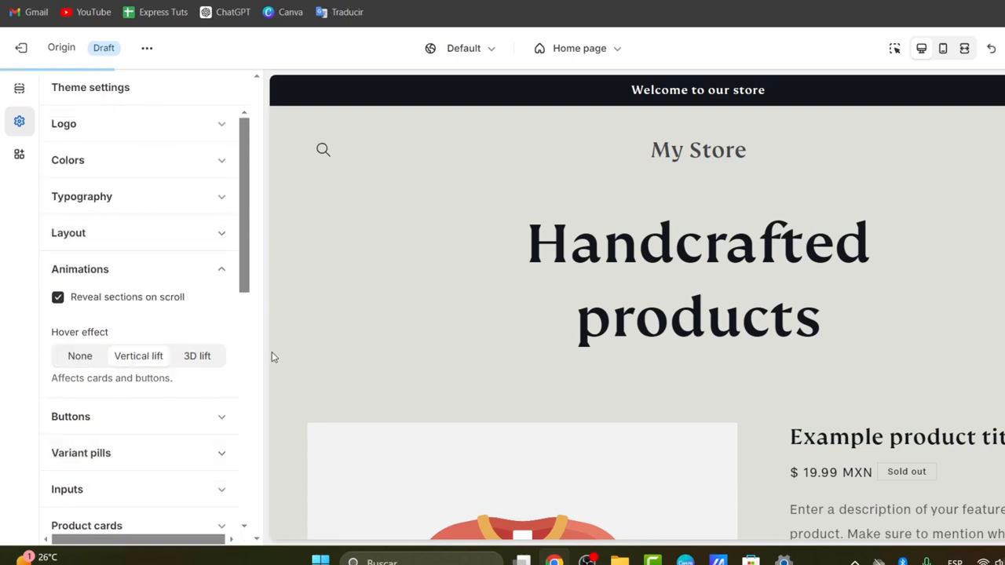
Examine the theme's button border and shadow options and the remaining theme settings categories
click(139, 414)
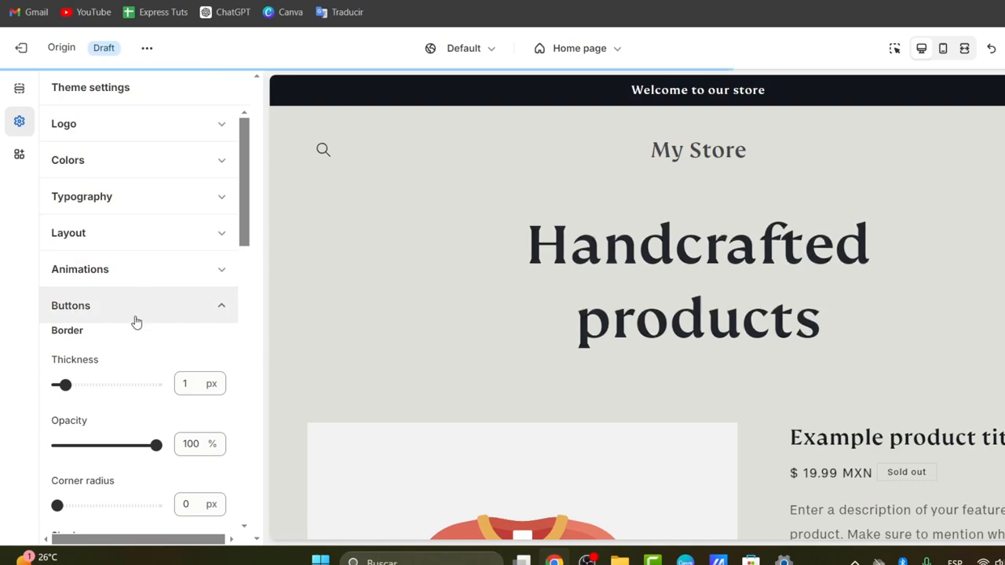
scroll(134, 324, down, 4)
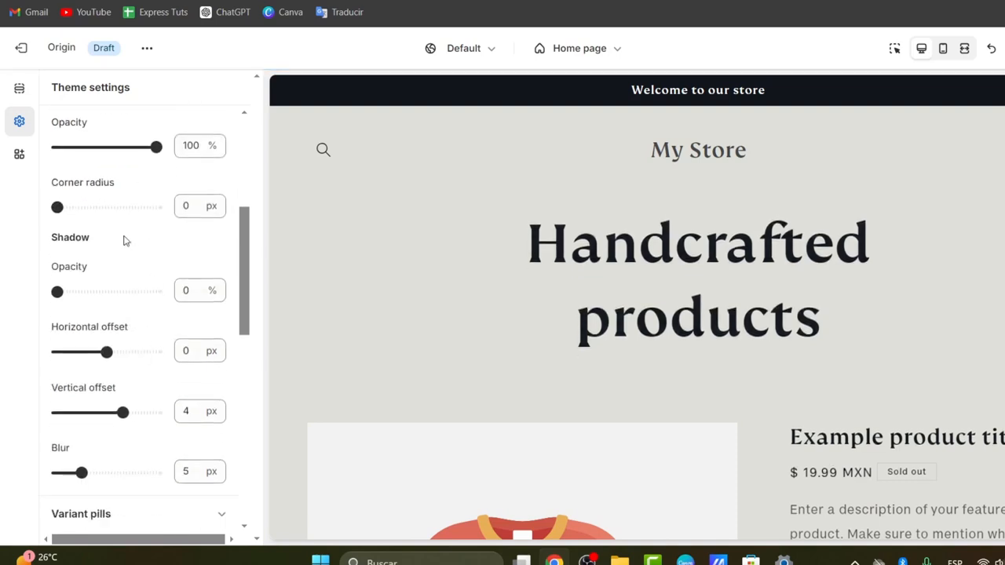
scroll(166, 350, down, 8)
scroll(169, 358, up, 3)
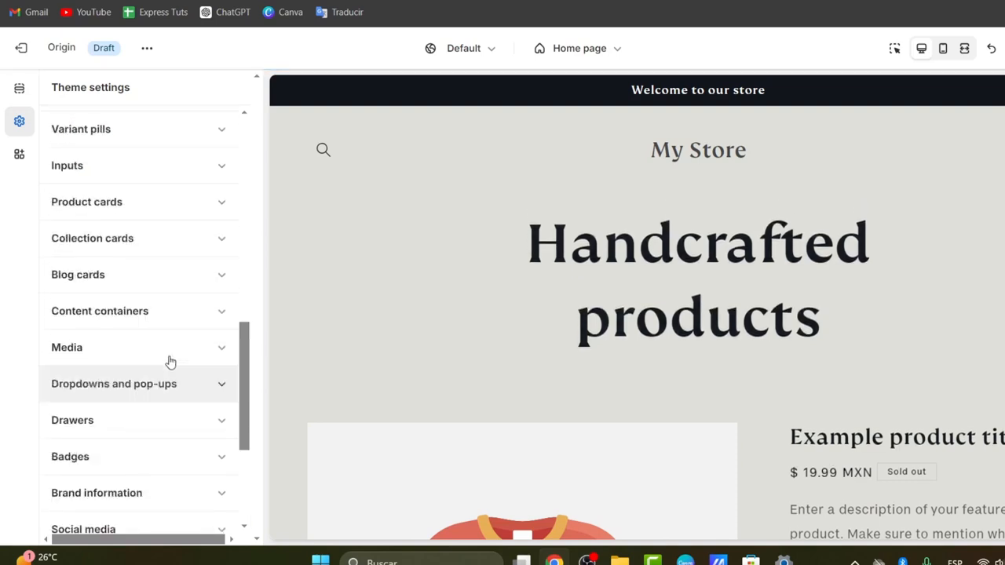
scroll(170, 353, up, 10)
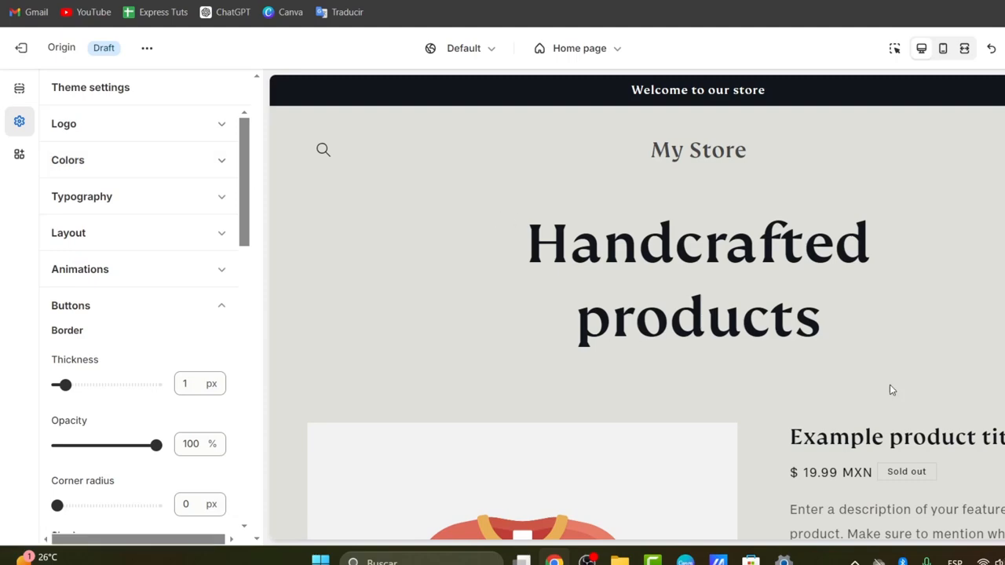
scroll(890, 391, down, 10)
scroll(886, 388, up, 10)
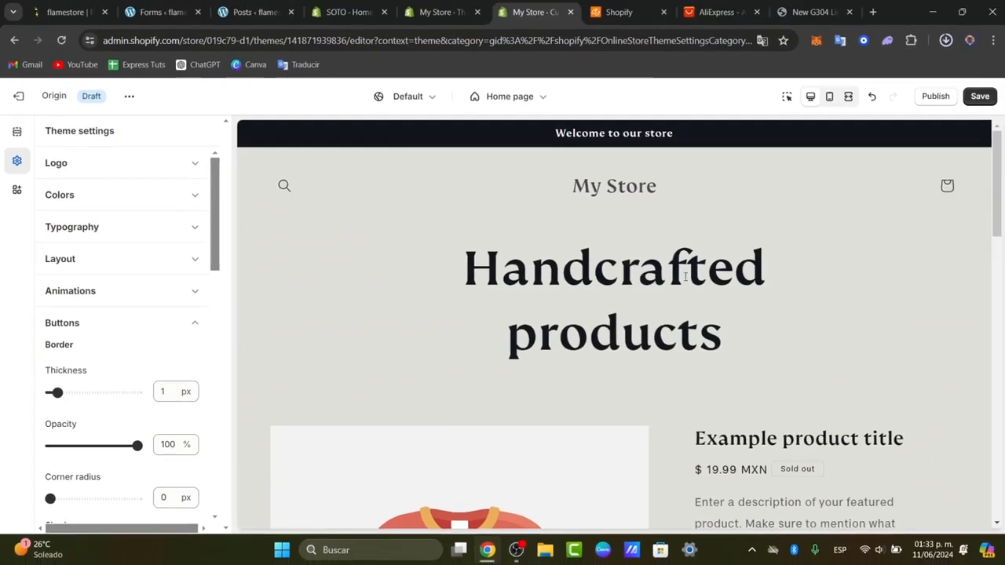
Show the Home page's section list and look through the page preview
click(18, 138)
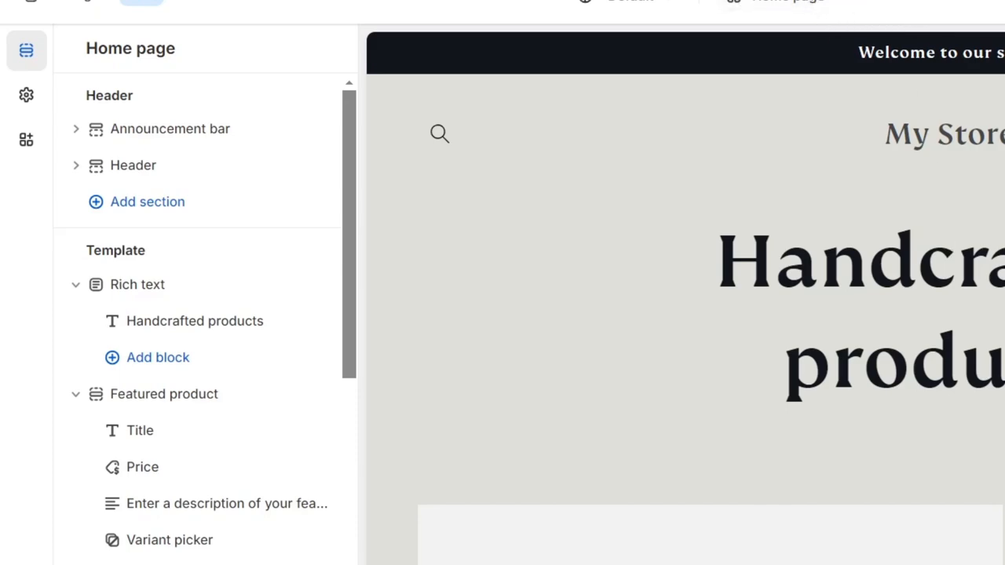
scroll(686, 298, down, 20)
scroll(686, 299, up, 10)
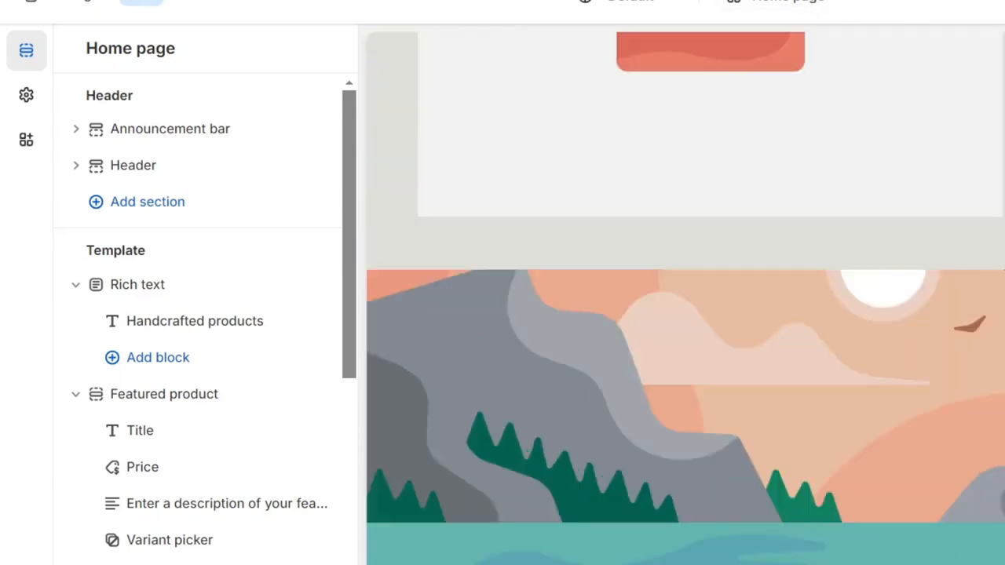
scroll(686, 299, up, 10)
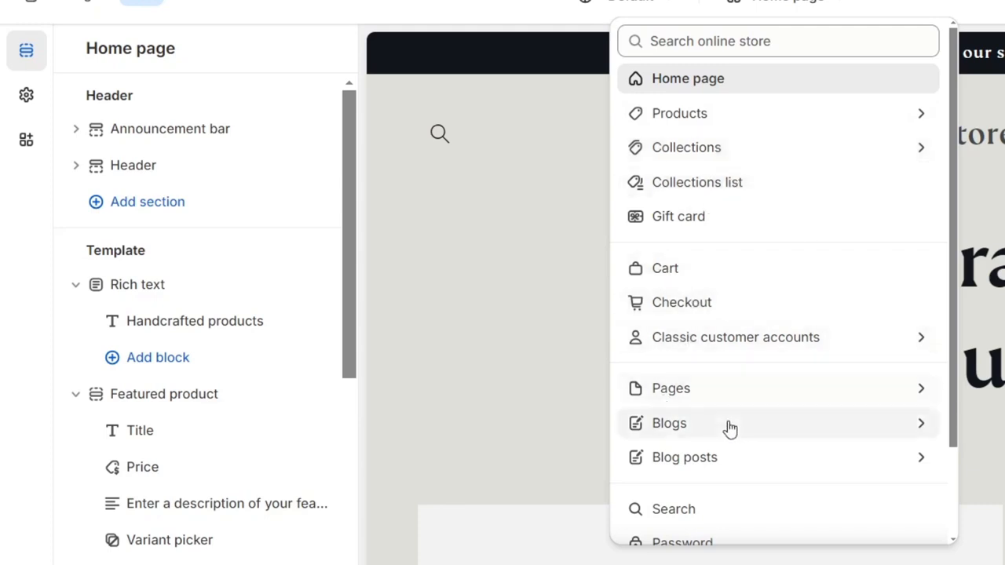
Review the store pages available for editing and select the Home page
scroll(750, 436, down, 3)
scroll(757, 434, up, 3)
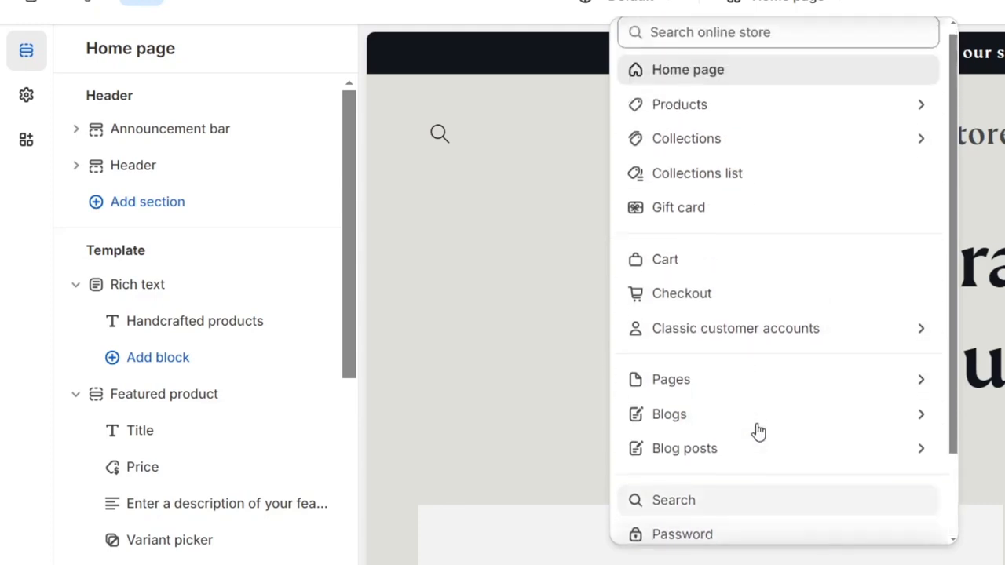
click(721, 87)
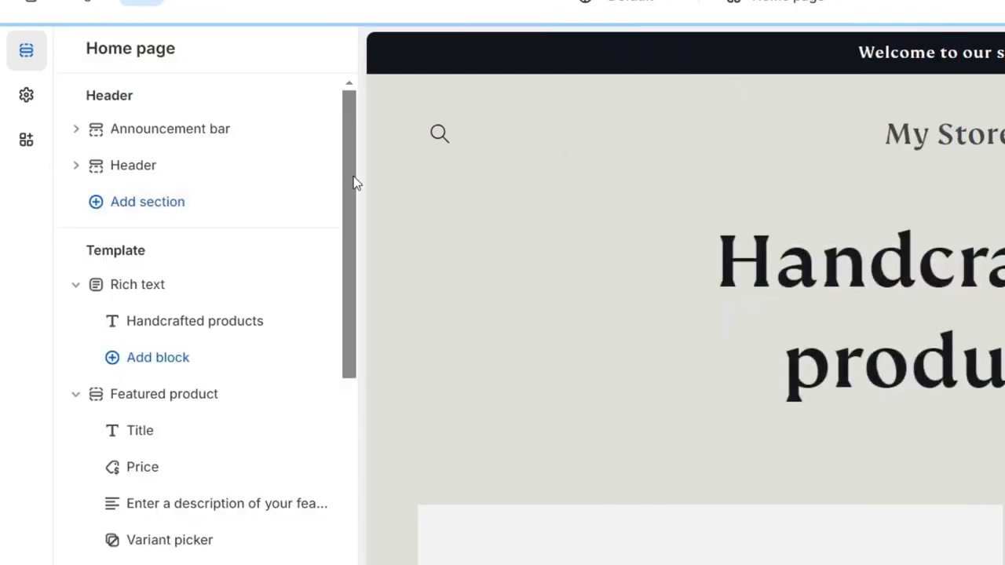
Remove the Featured product section from the Home page template
scroll(205, 348, down, 2)
scroll(905, 342, down, 4)
scroll(905, 343, up, 5)
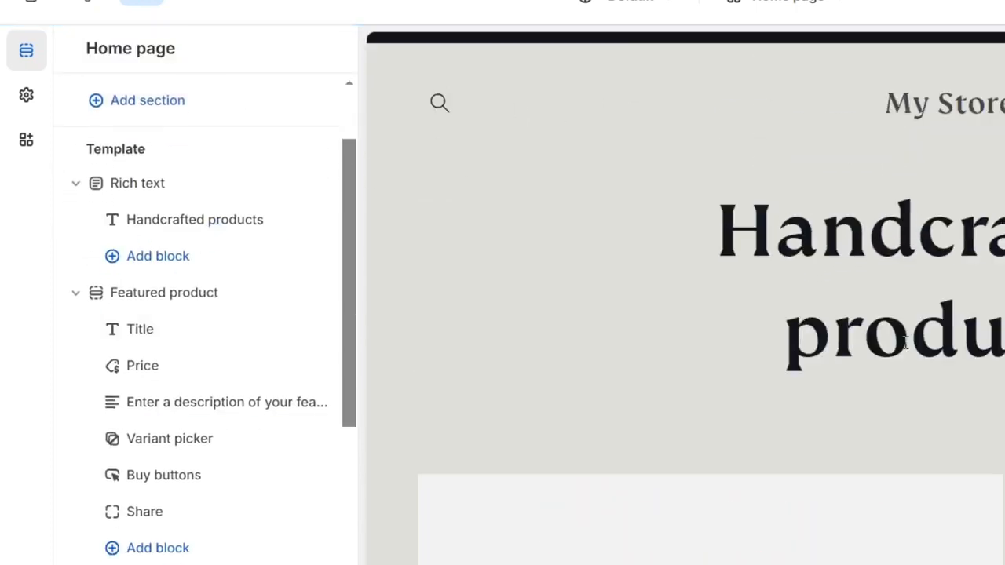
mouse_move(119, 273)
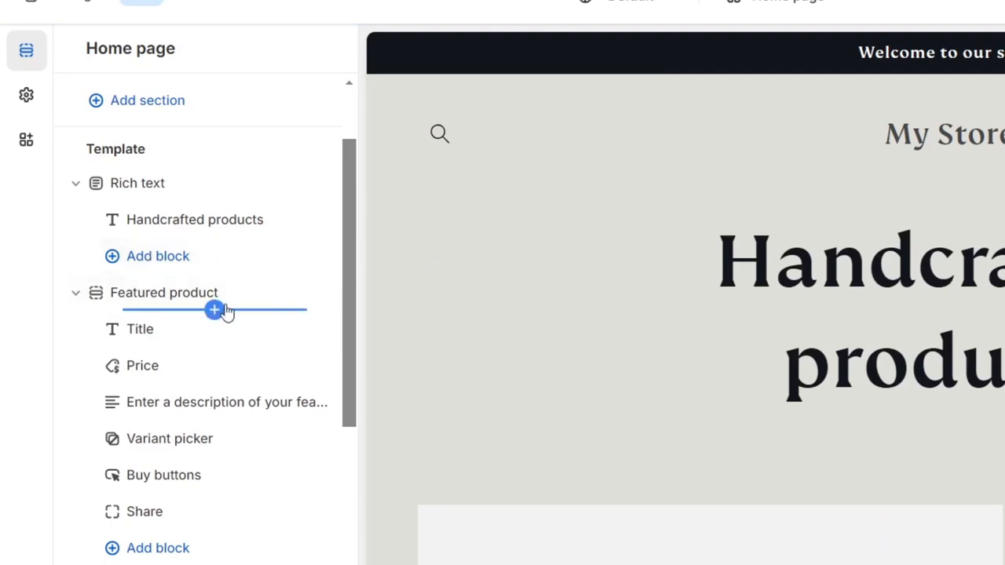
click(284, 293)
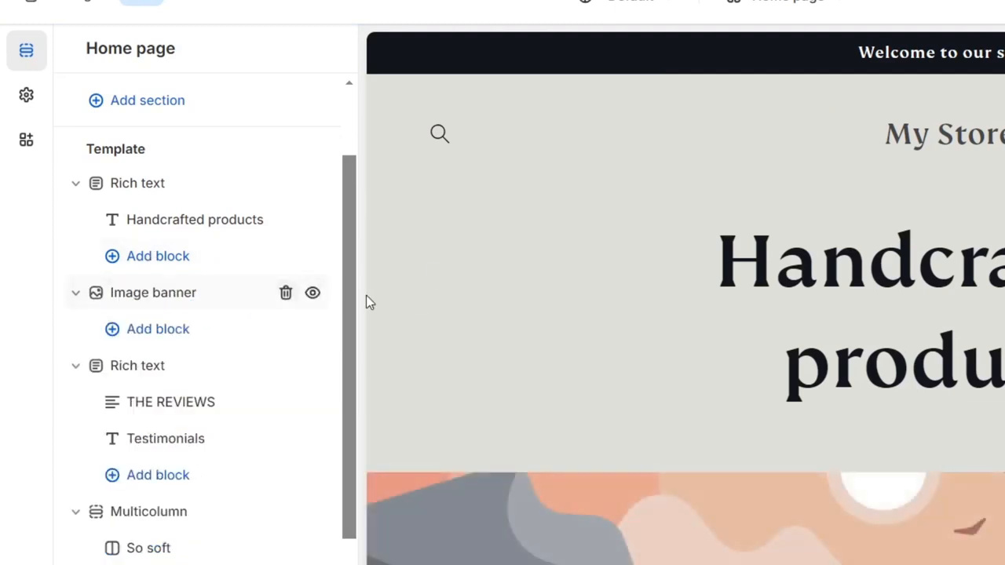
Look through the rest of the Home page and browse the sections available for its template, then close the section list
scroll(931, 303, down, 4)
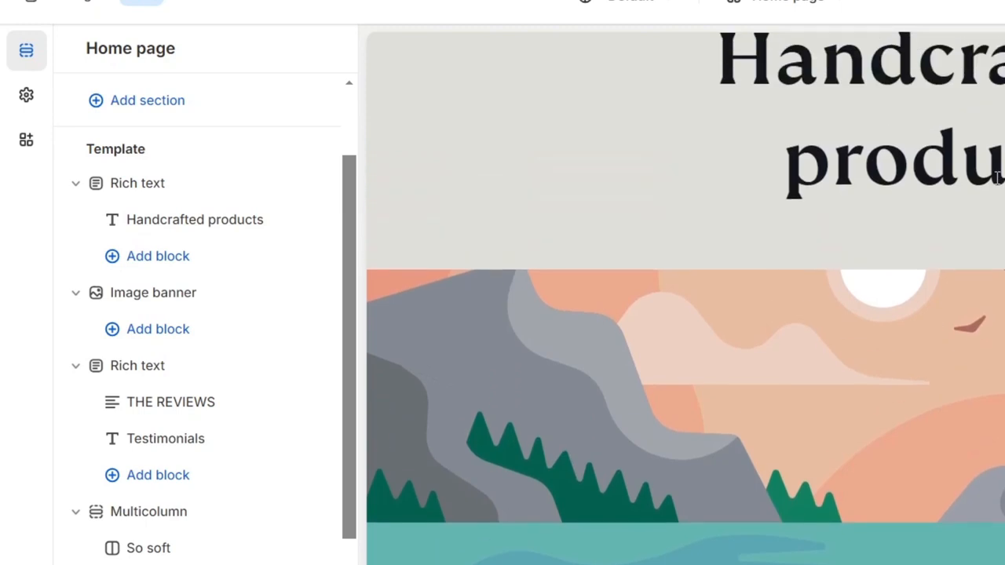
scroll(992, 218, down, 8)
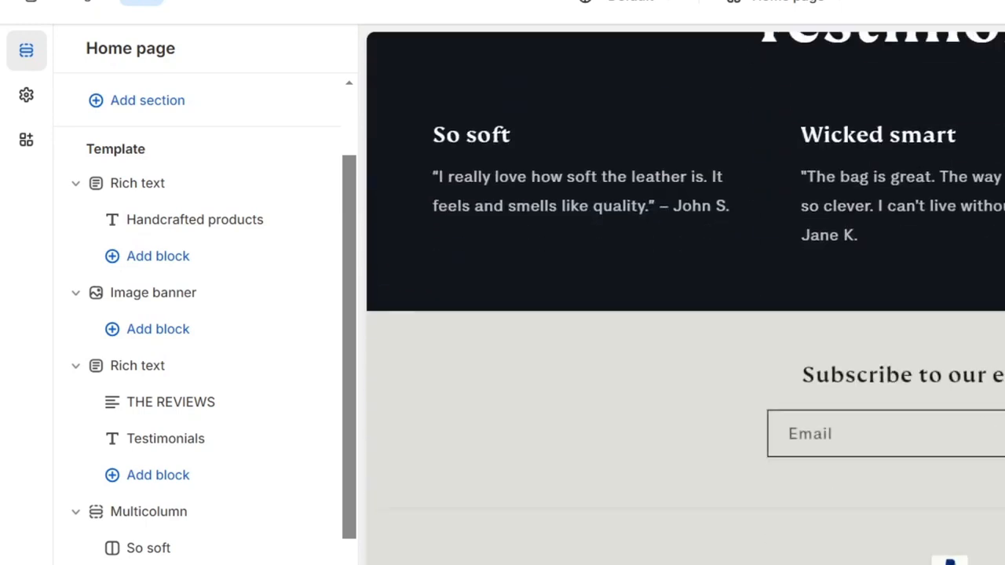
scroll(224, 495, down, 2)
scroll(224, 495, down, 1)
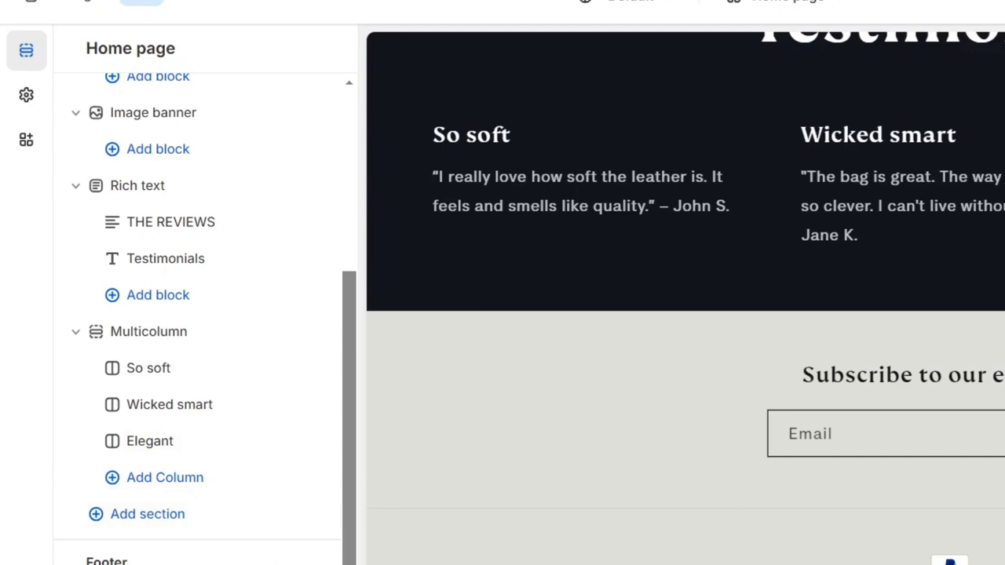
click(153, 520)
scroll(521, 415, down, 3)
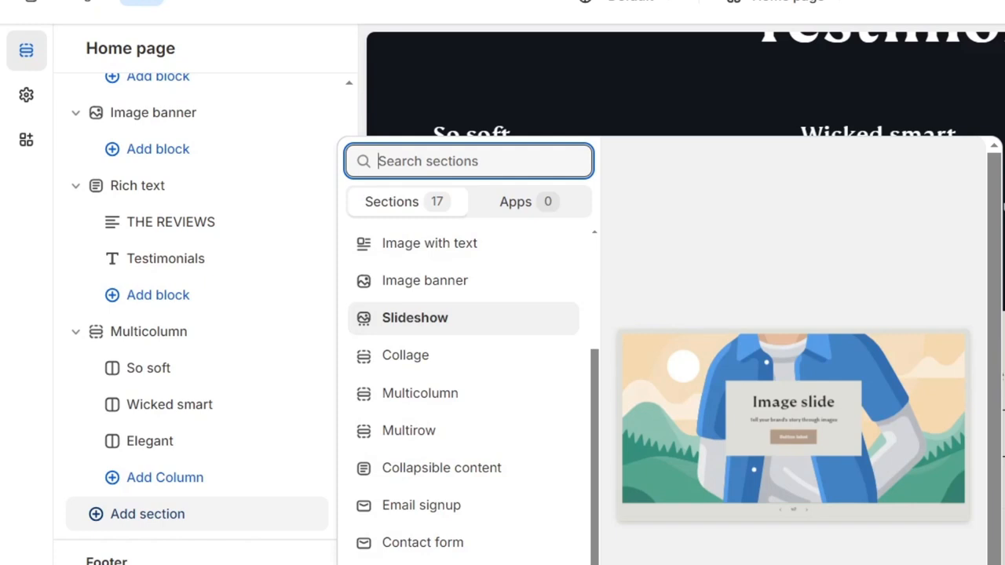
key(Escape)
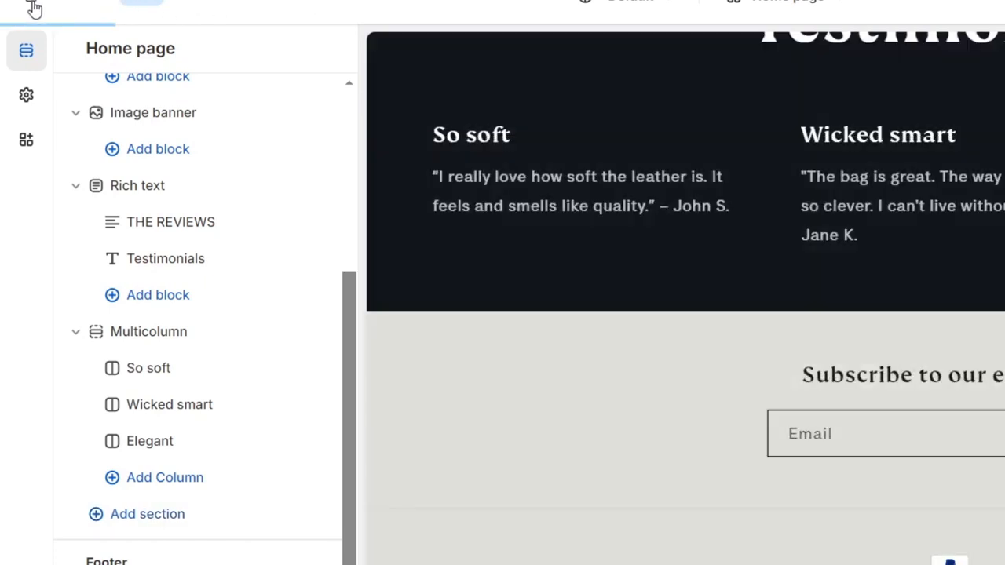
Exit the theme editor and start adding a new product to the store
click(34, 7)
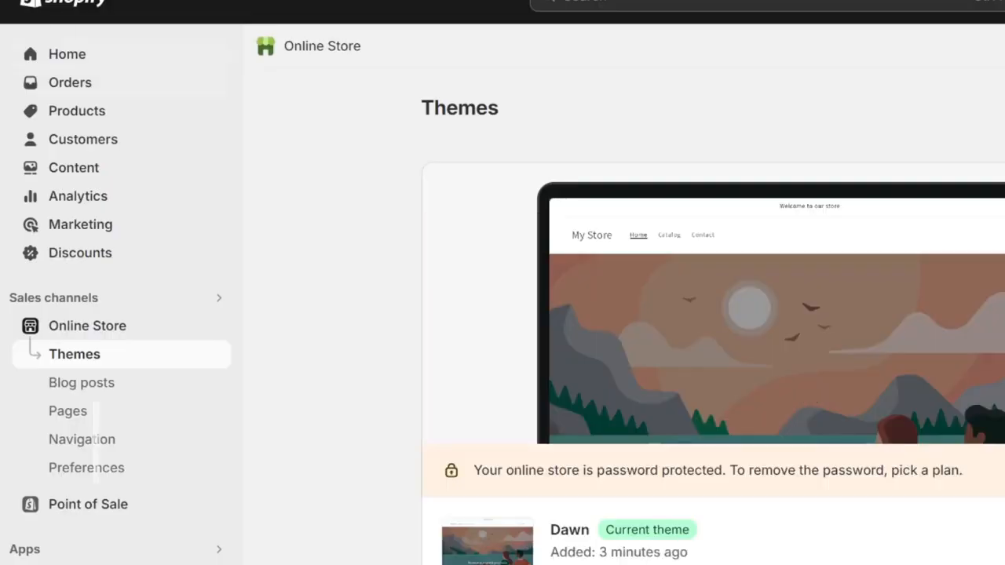
click(67, 115)
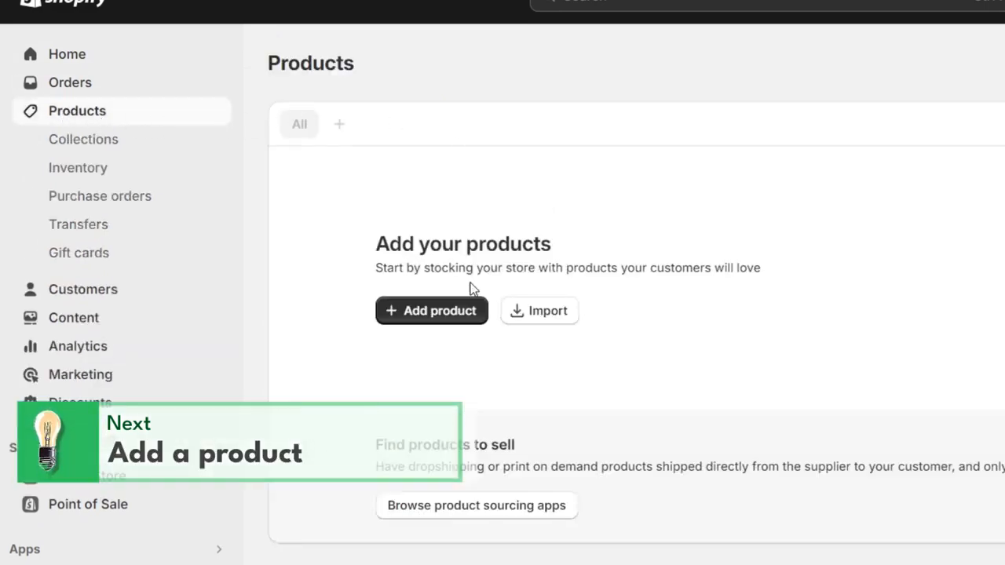
click(428, 313)
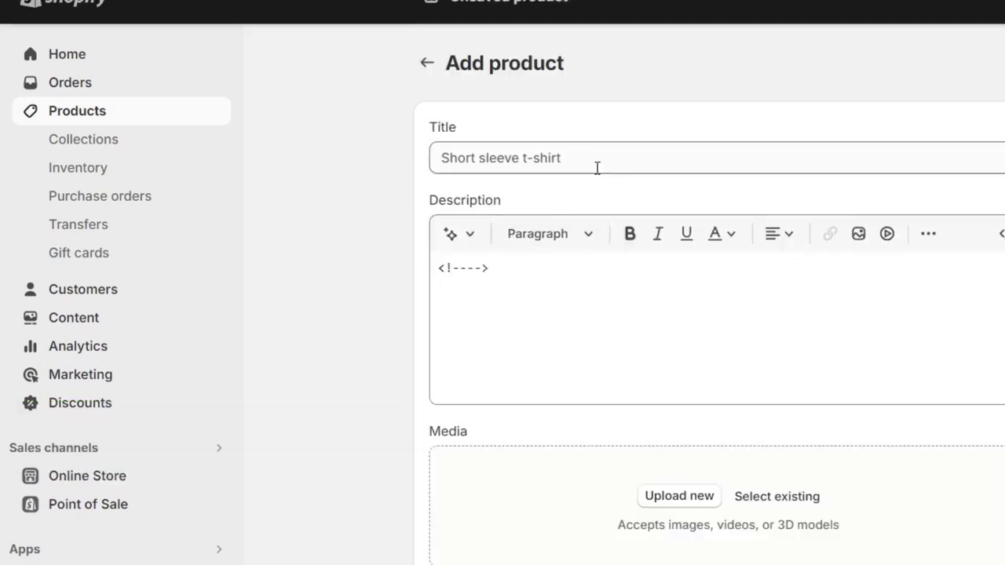
Examine the new product form's title, description, media, category, pricing, inventory and product organization fields
click(597, 166)
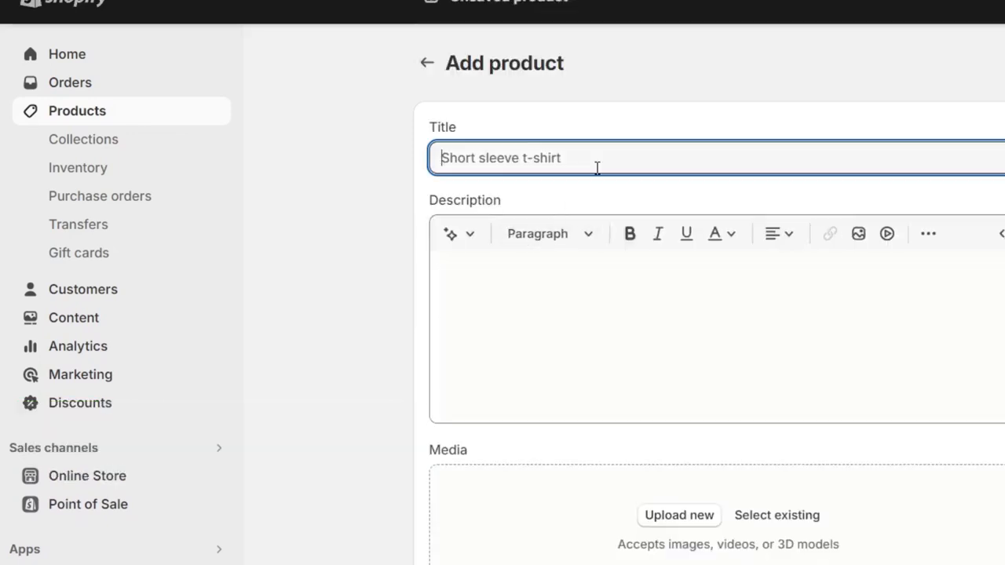
click(612, 272)
scroll(613, 272, down, 4)
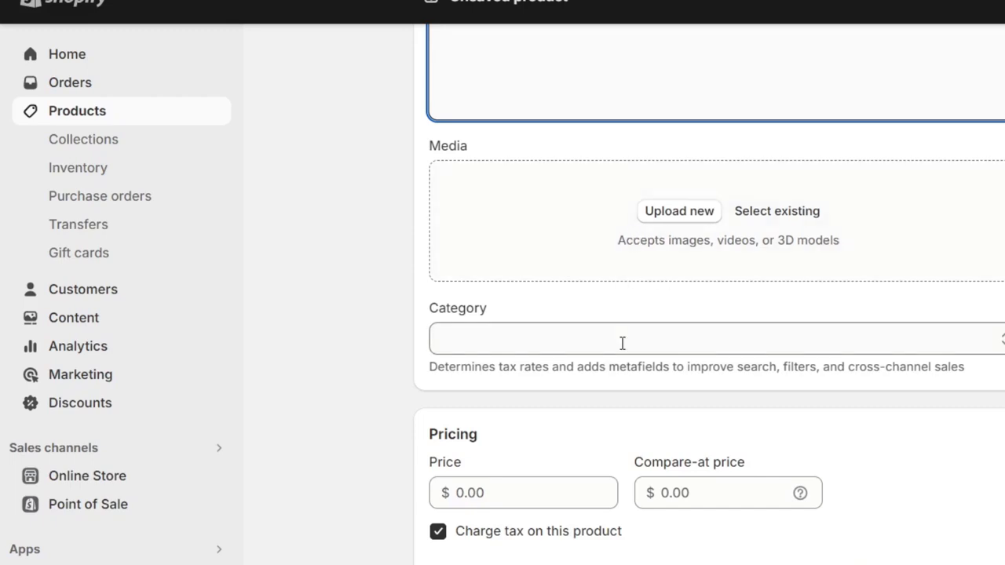
scroll(622, 343, down, 2)
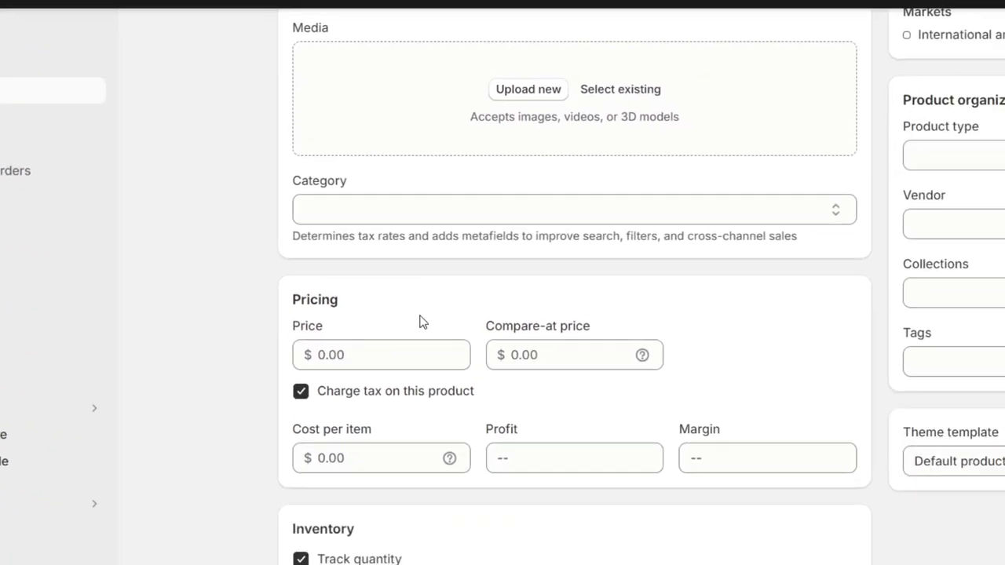
scroll(496, 284, up, 5)
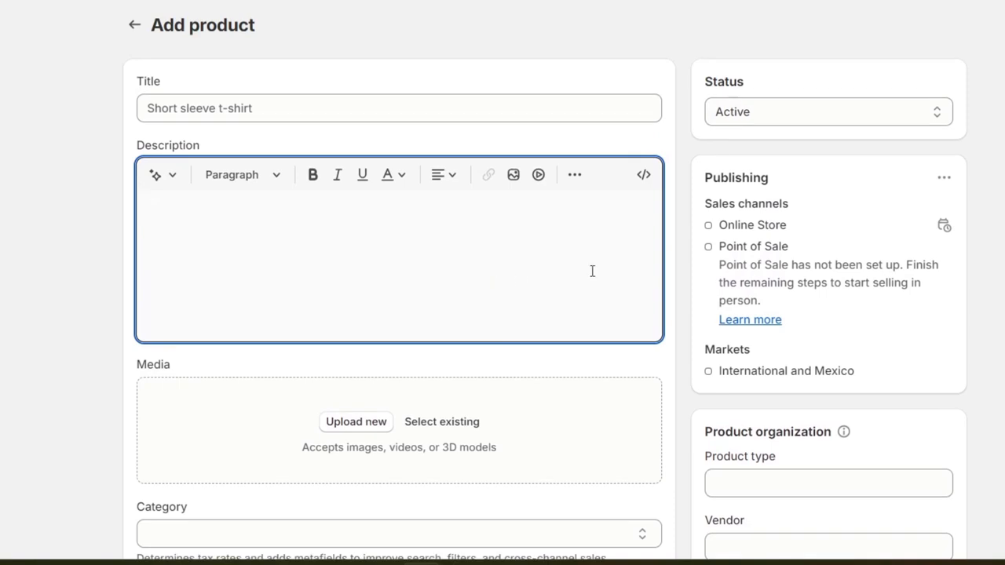
scroll(790, 152, down, 2)
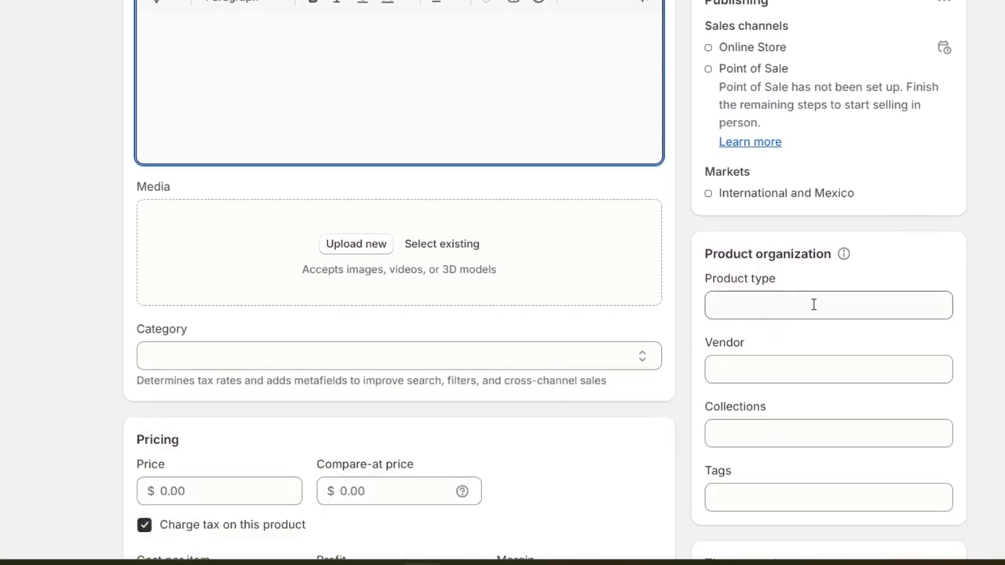
scroll(785, 462, down, 3)
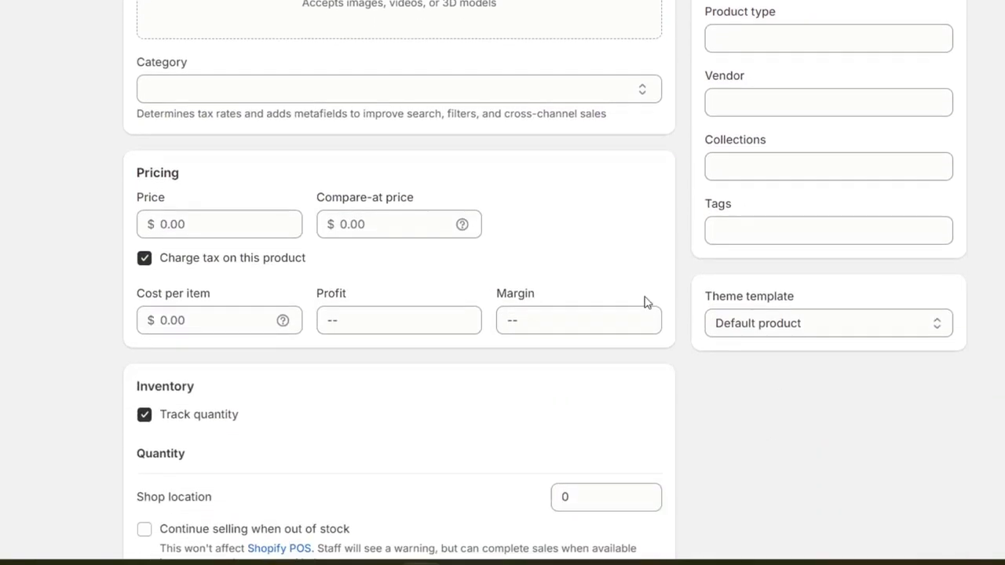
scroll(319, 175, down, 6)
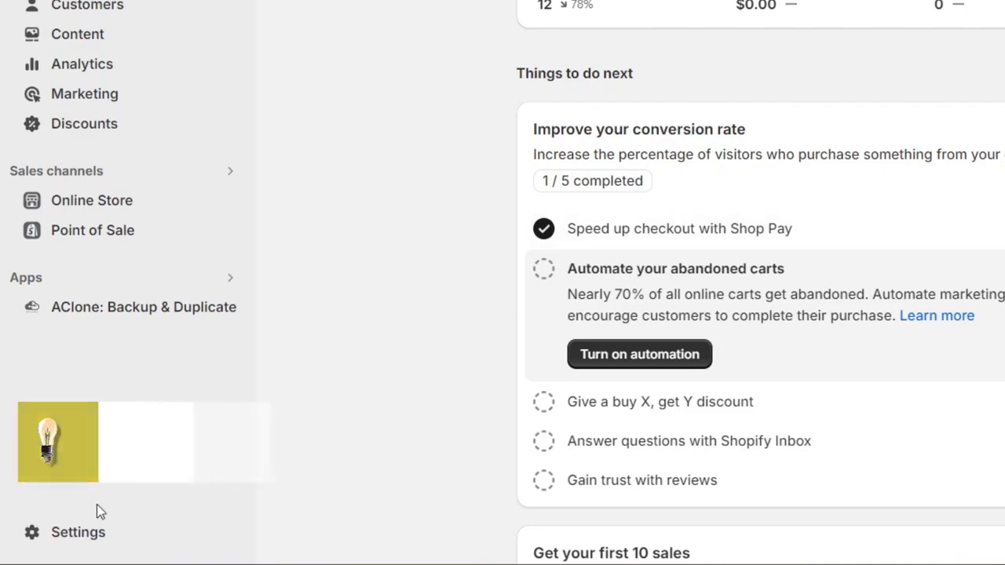
Open the store's Payments settings and review Shopify Payments and the additional payment methods
click(83, 534)
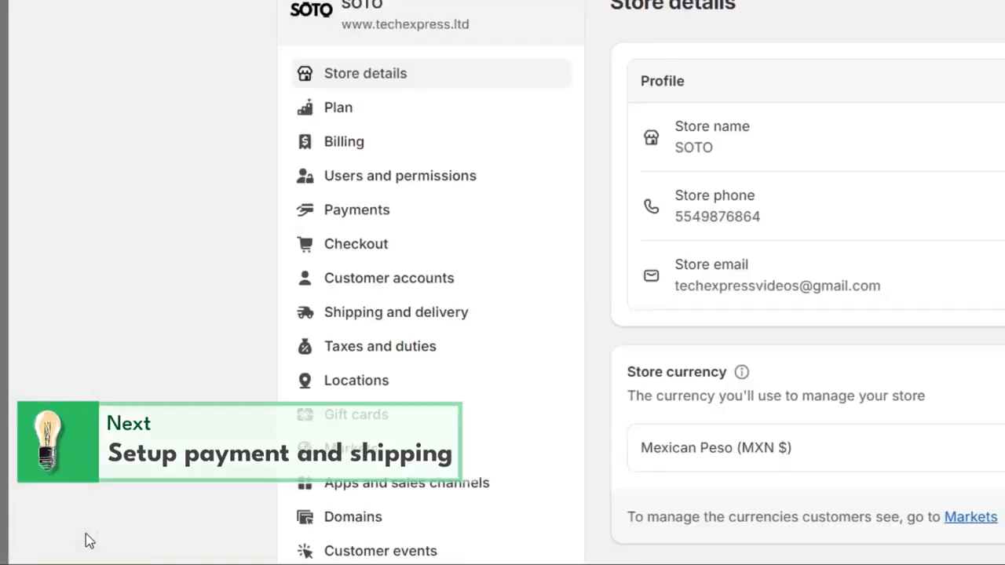
click(405, 216)
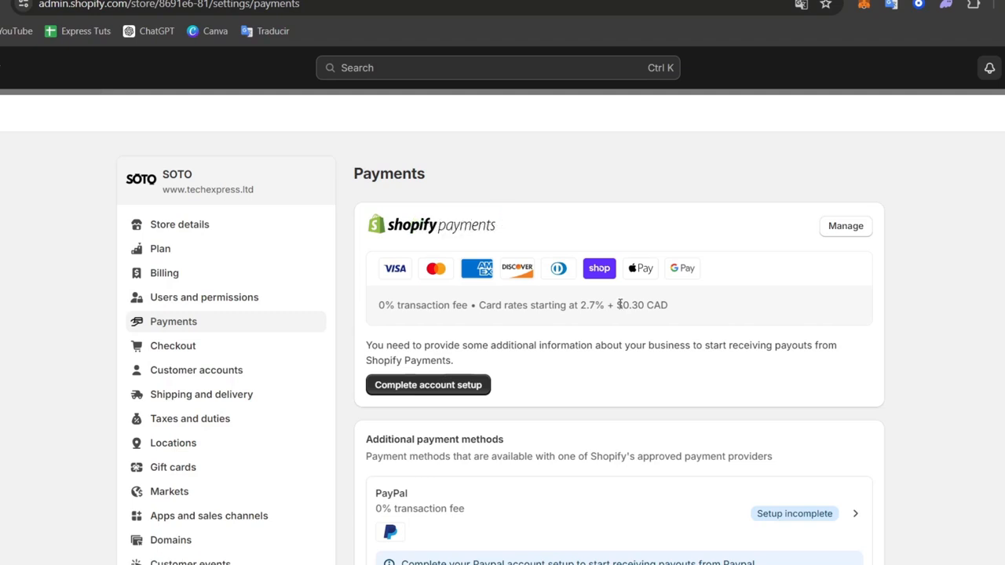
scroll(620, 304, down, 2)
scroll(620, 306, up, 3)
Open the Shopify Payments management page and examine its rates, cards, wallets, payout schedule and fraud prevention options
click(848, 234)
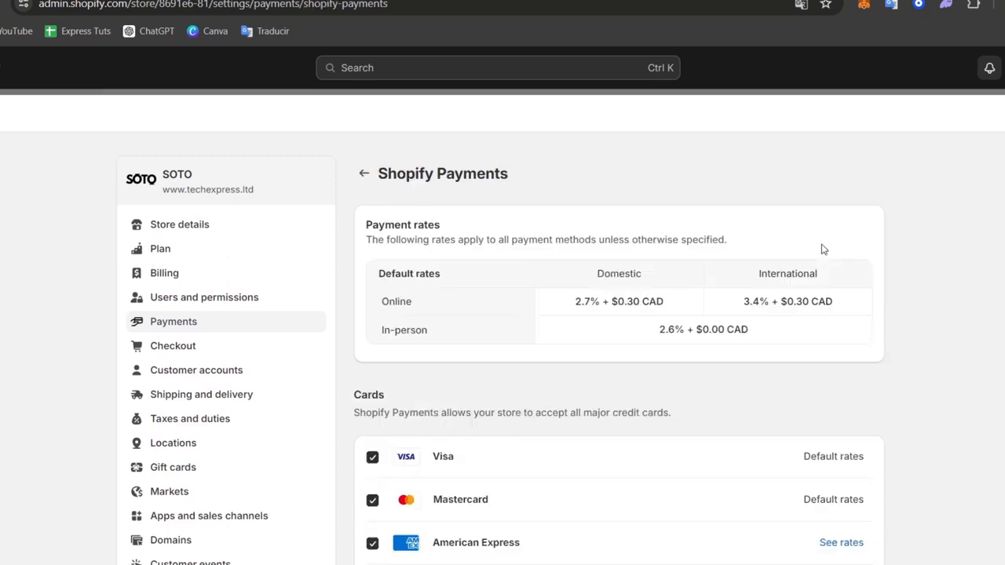
scroll(819, 292, down, 2)
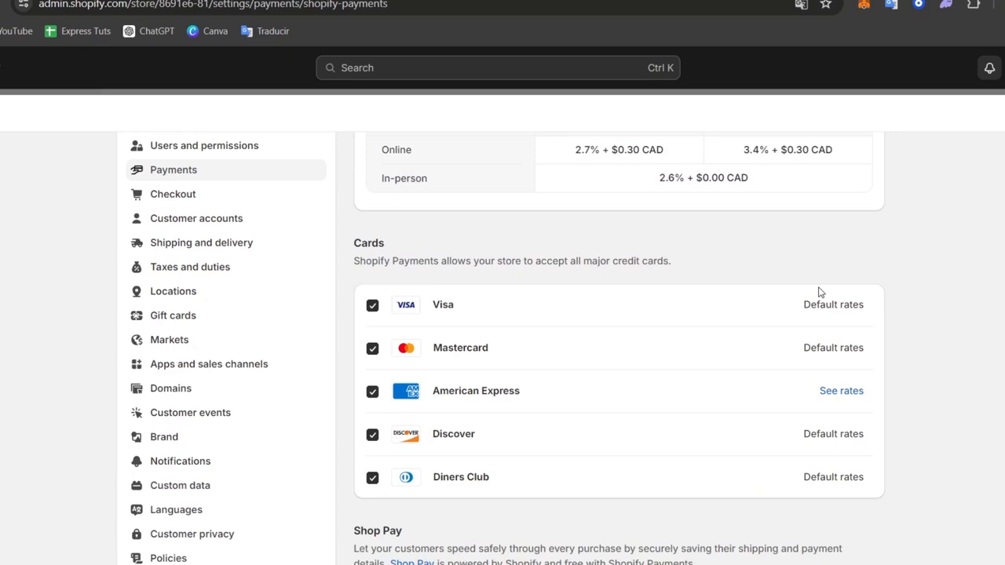
scroll(825, 289, down, 4)
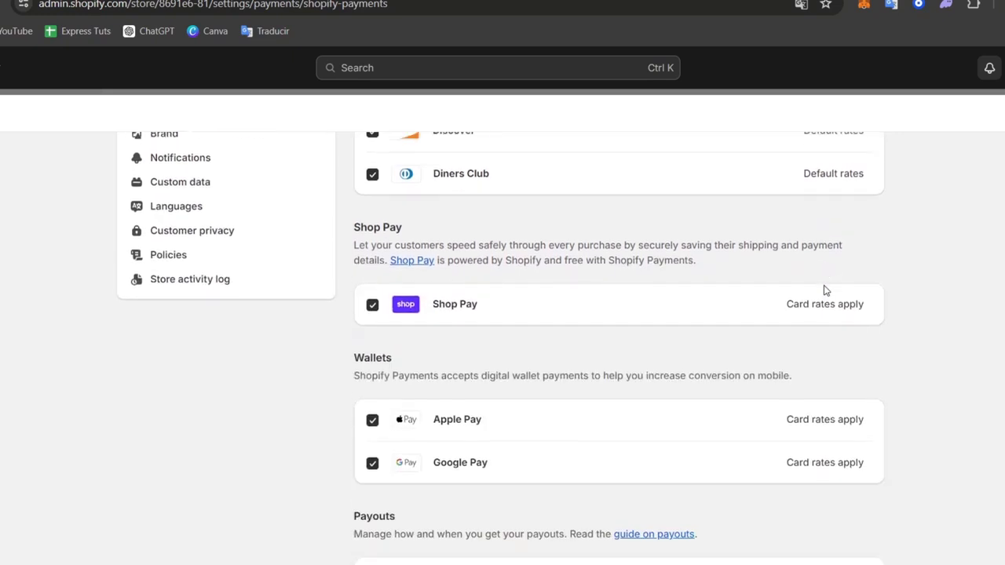
scroll(811, 319, down, 6)
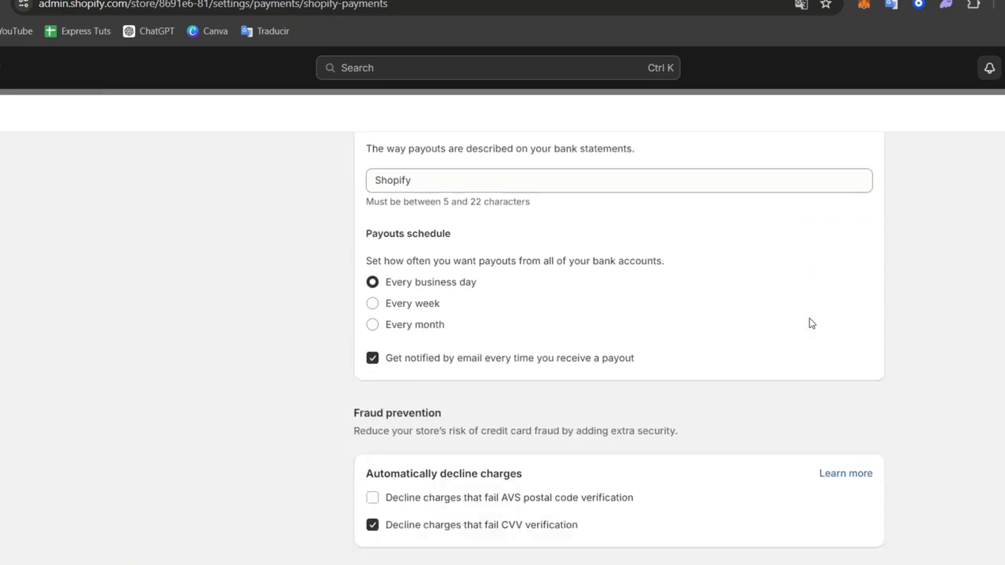
scroll(811, 324, down, 6)
scroll(811, 324, up, 18)
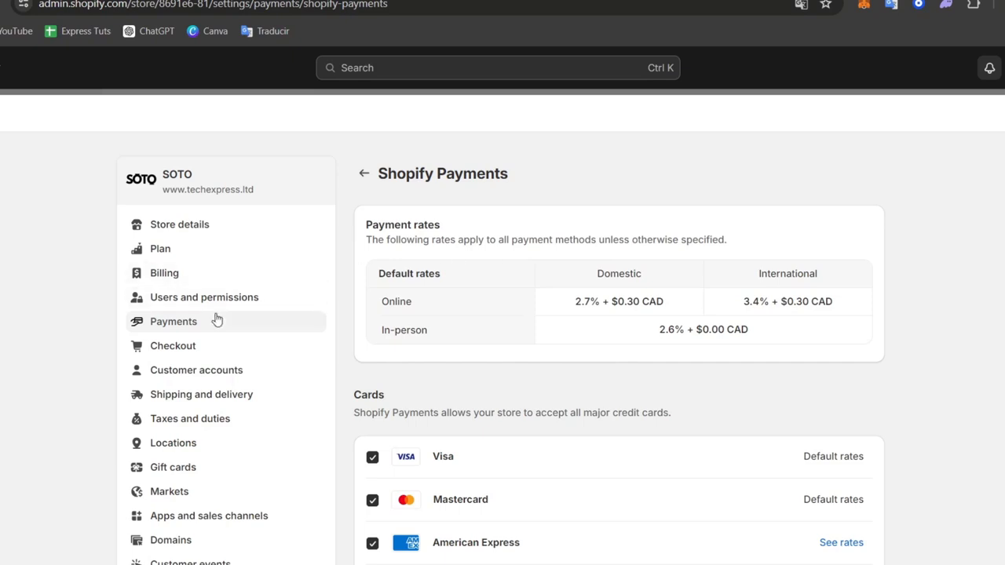
Check the Taxes and duties settings and the Shipping and delivery settings, and return to the admin home page
click(203, 425)
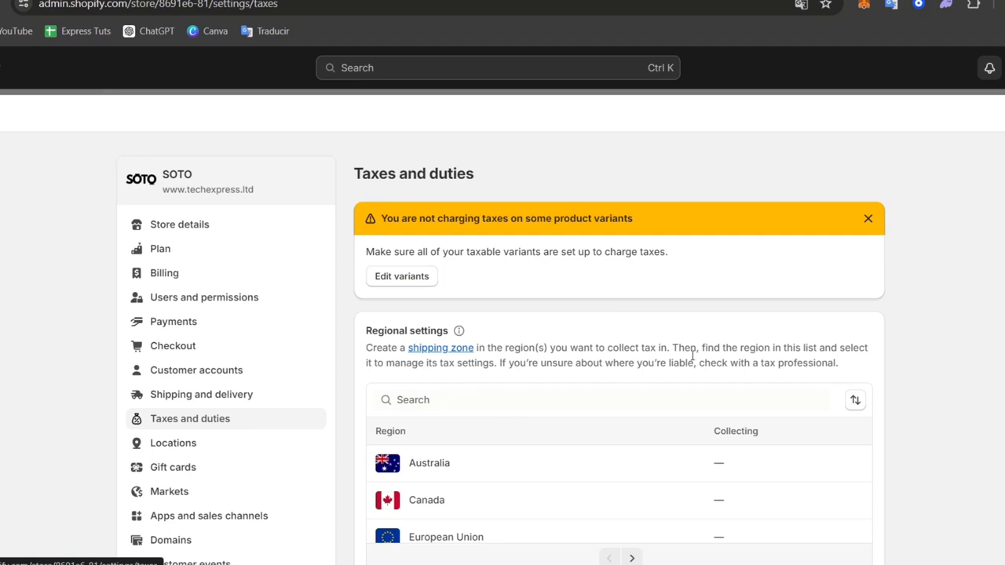
click(210, 398)
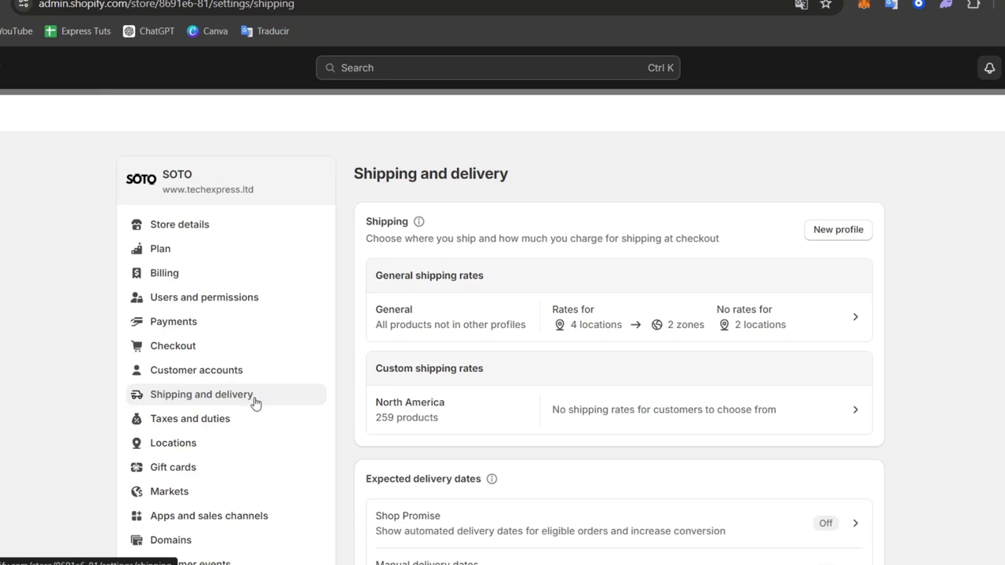
scroll(254, 403, down, 2)
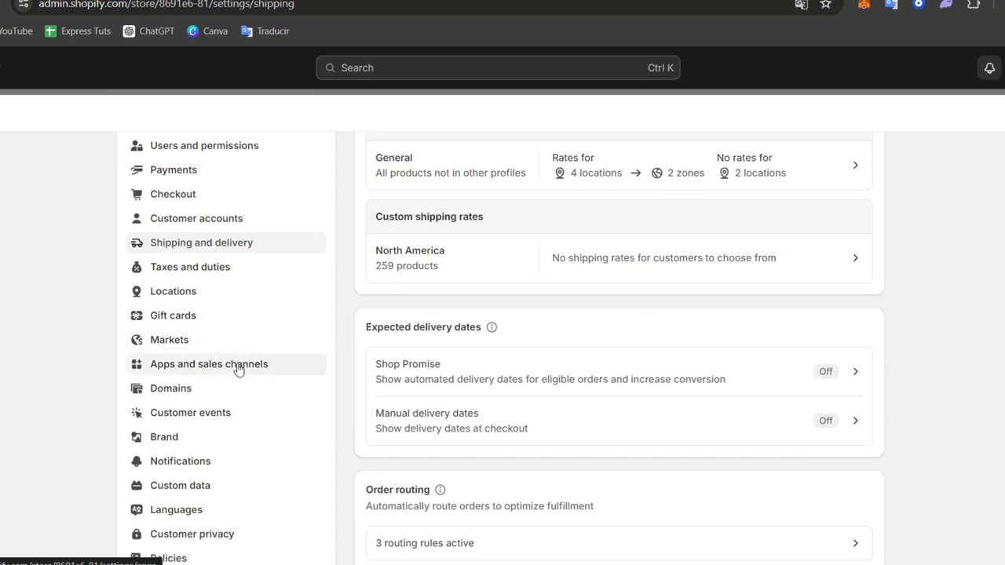
scroll(255, 397, down, 2)
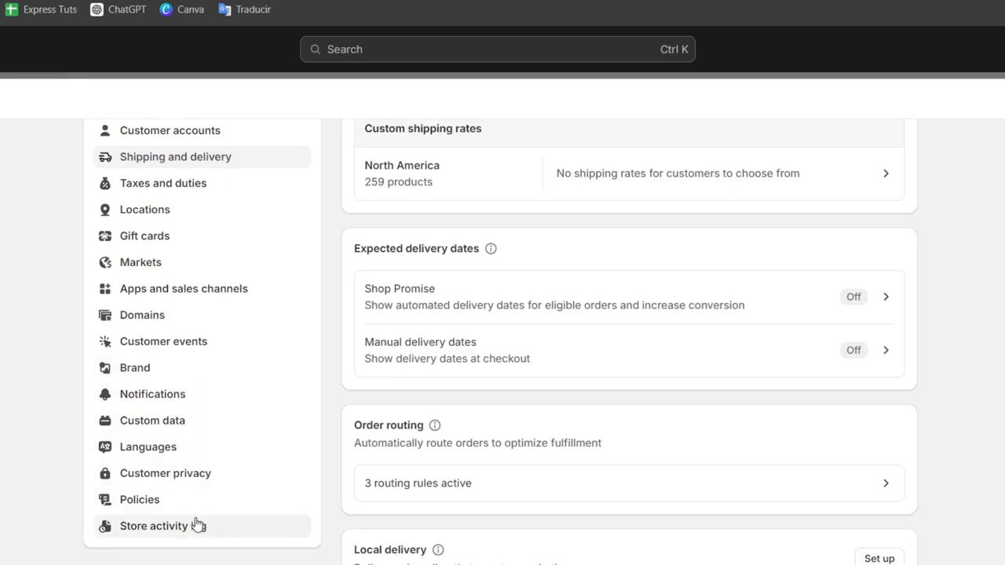
scroll(253, 524, up, 5)
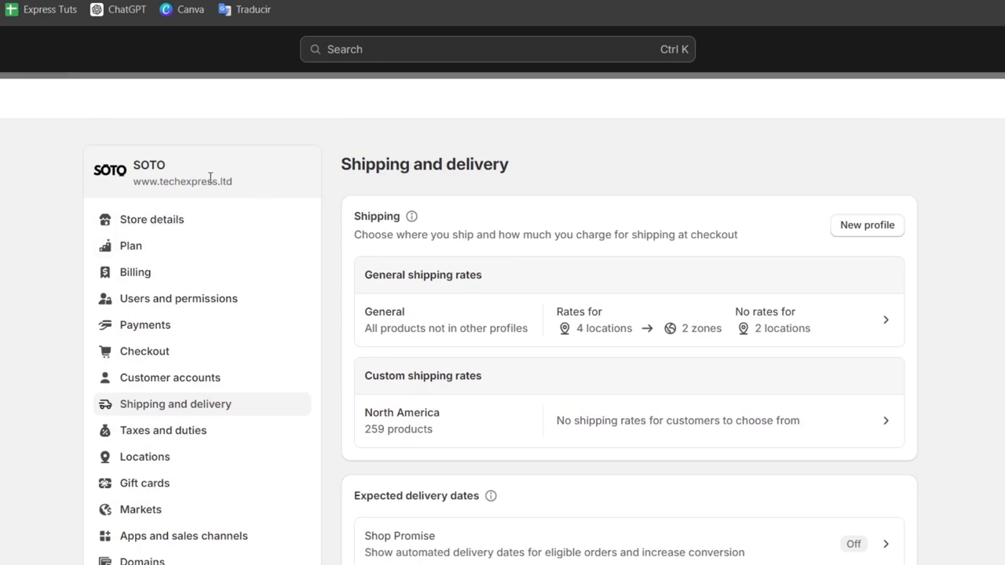
mouse_move(122, 173)
key(Escape)
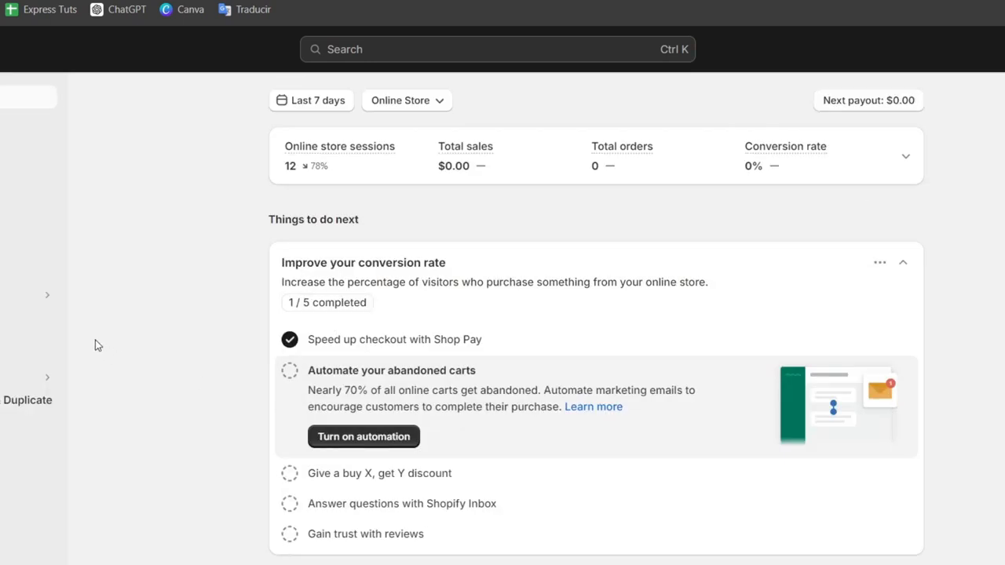
View the live online store and look over its home page, dismissing the translation prompt
click(48, 330)
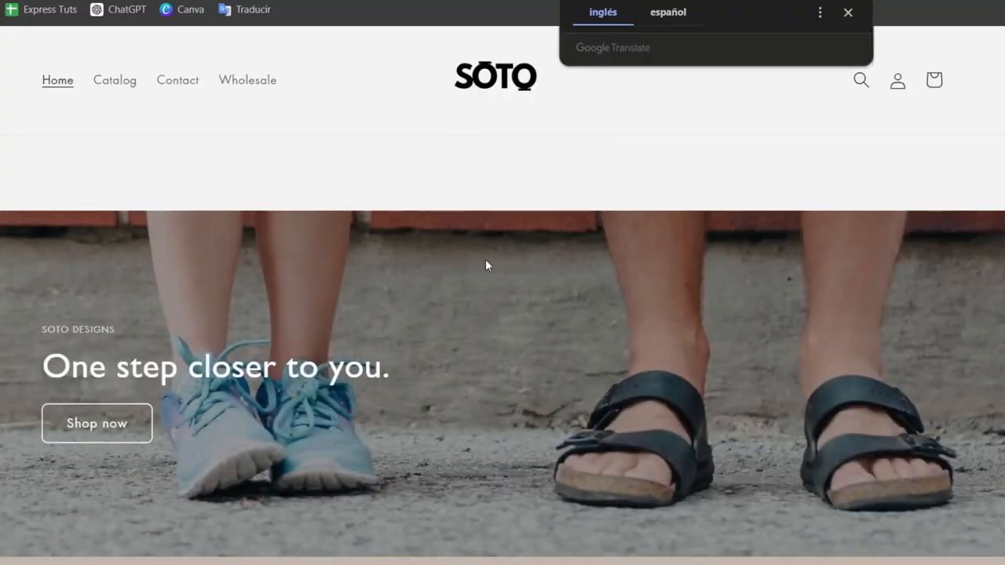
scroll(486, 260, down, 4)
scroll(486, 261, up, 4)
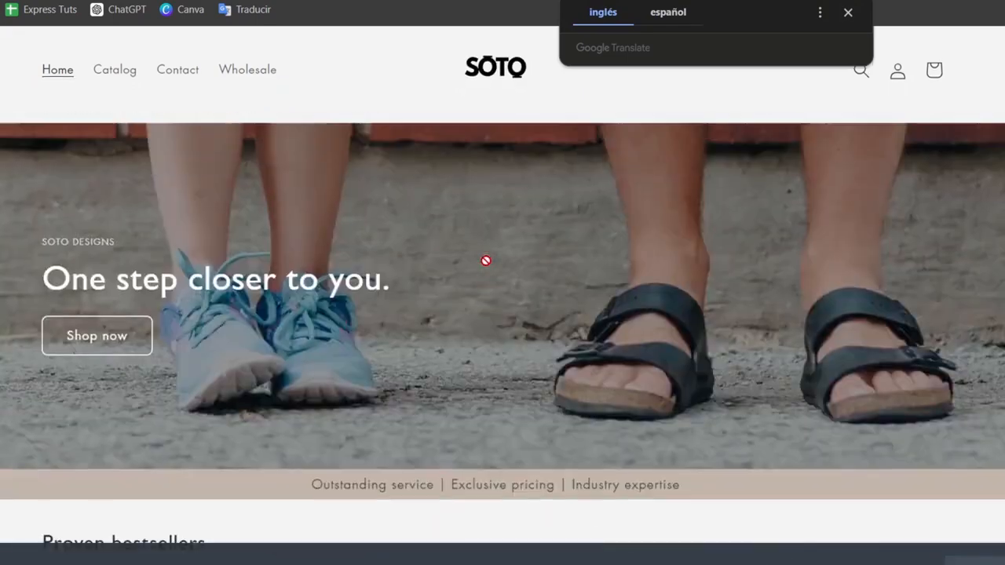
click(850, 13)
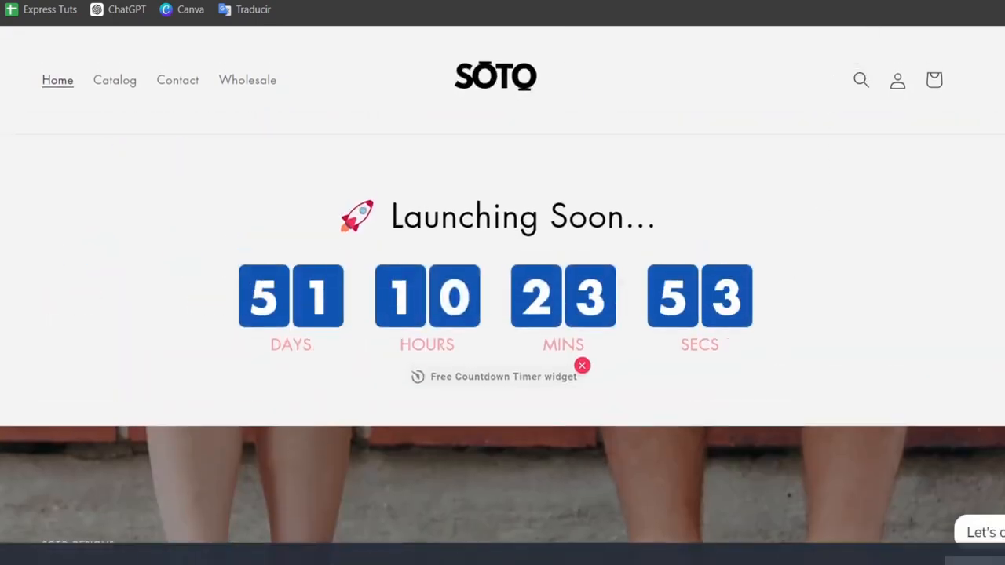
scroll(599, 331, down, 2)
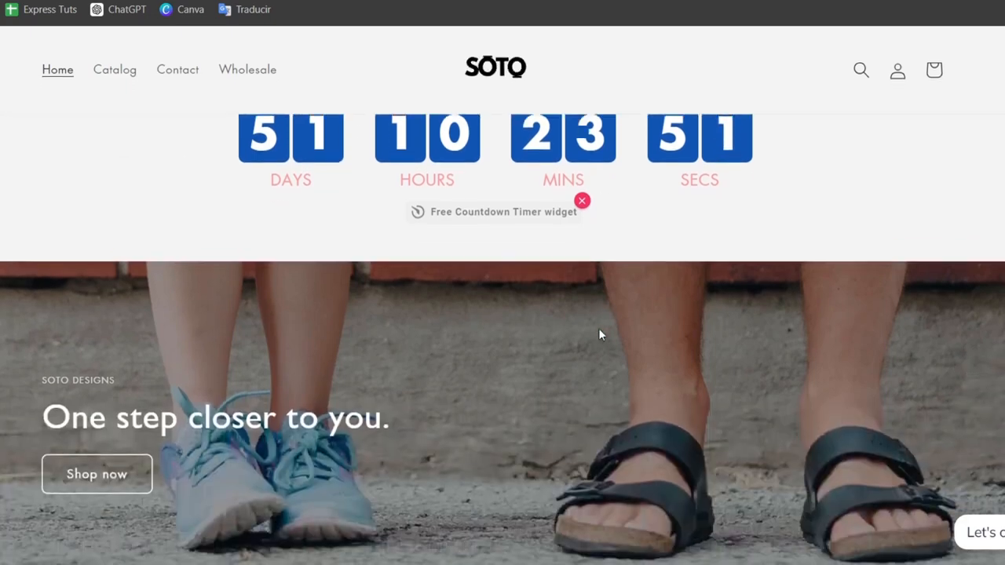
Open the 2pcs Women's Knitting Suit product from the store catalog and review its page with the admin bar hidden
click(112, 71)
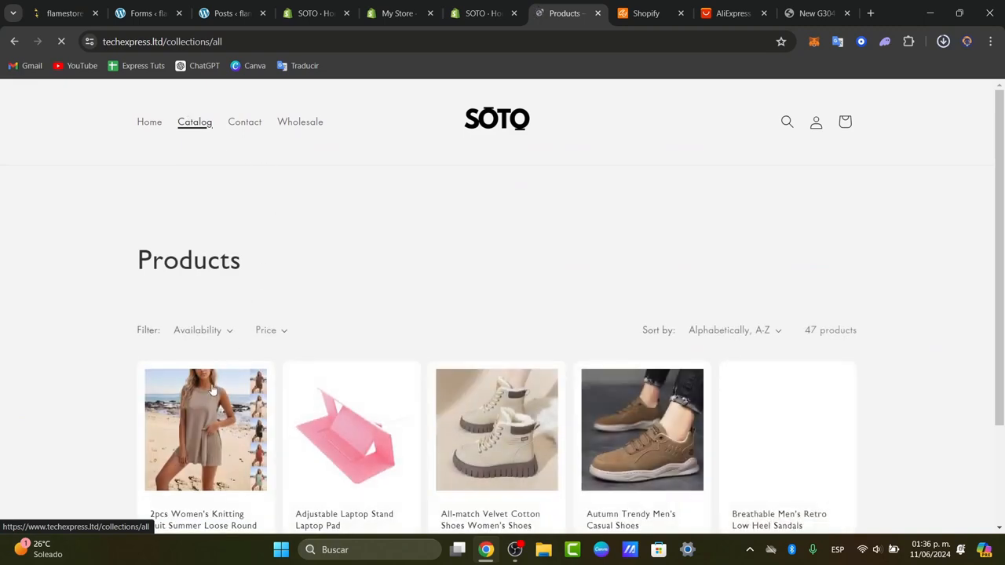
click(210, 390)
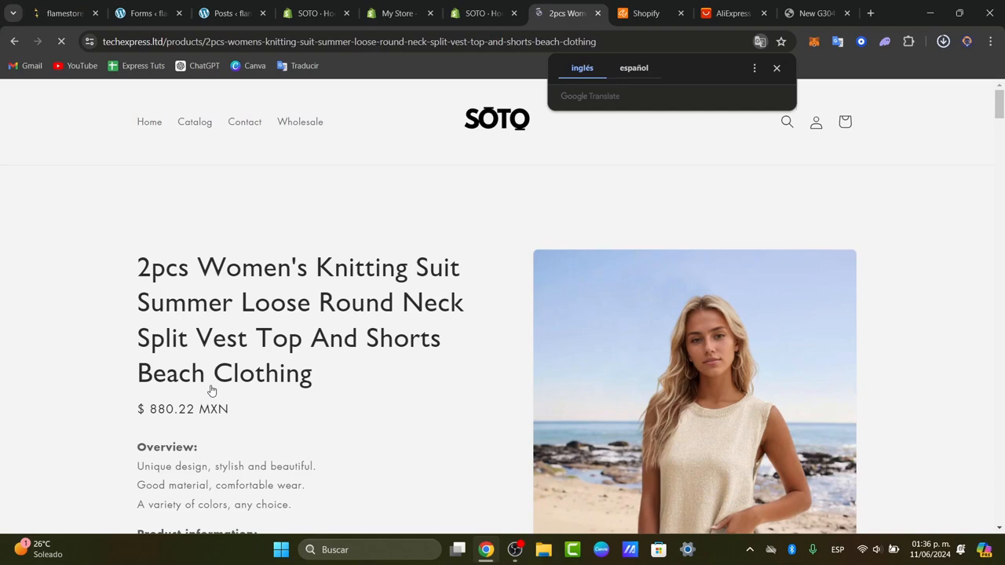
click(777, 68)
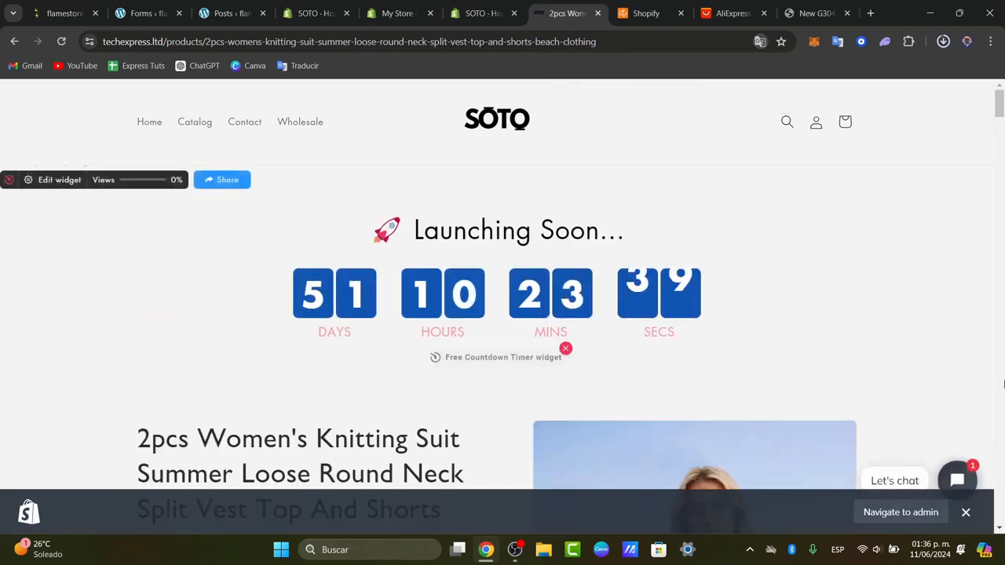
scroll(937, 351, down, 3)
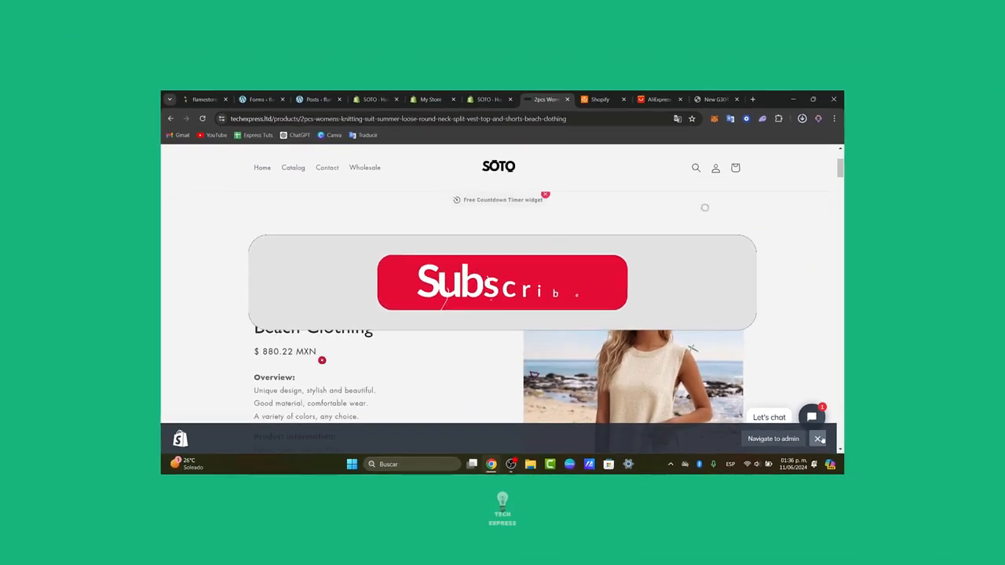
click(966, 512)
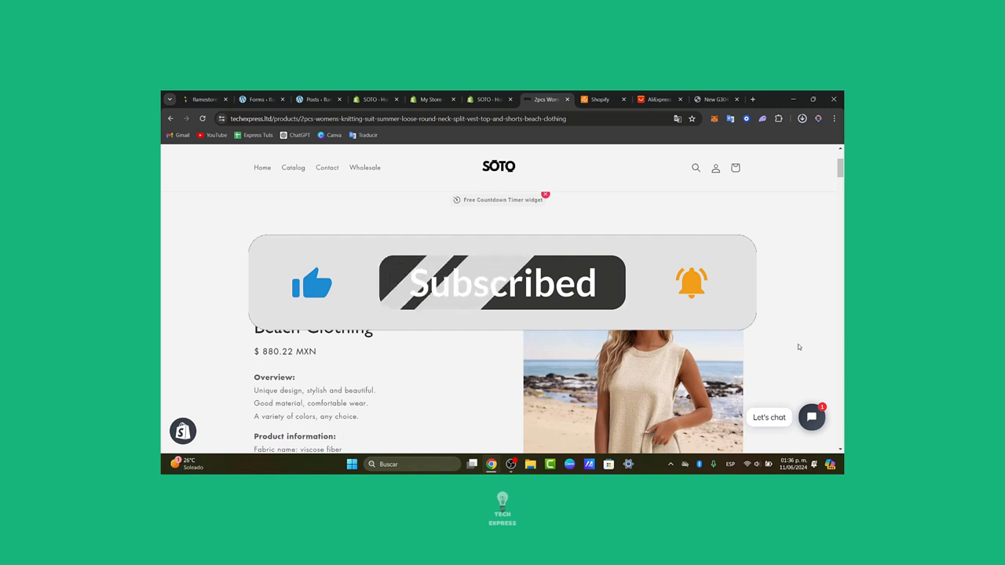
scroll(754, 343, down, 3)
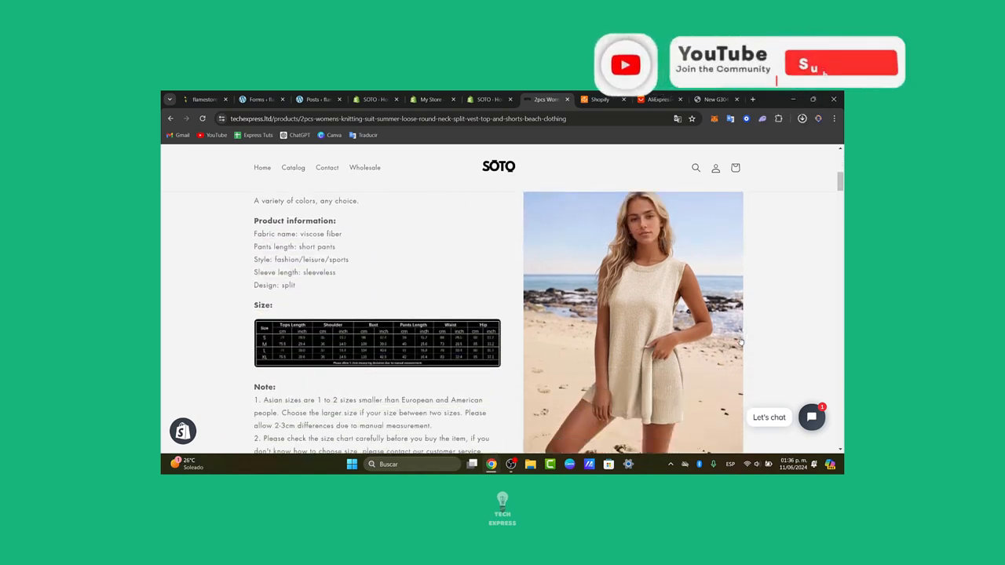